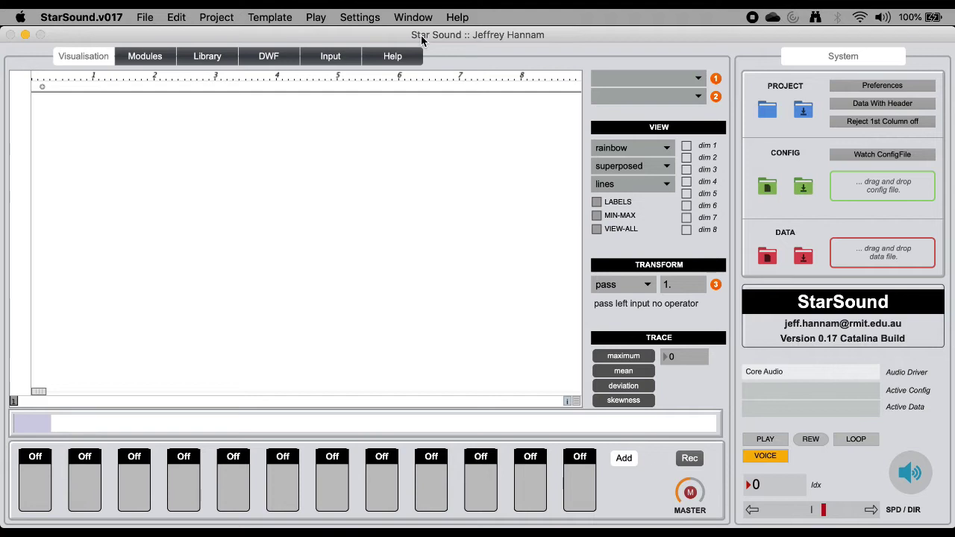
Review the audio preferences, including the driver and the list of available output devices, and close the preferences
{"action": "left_click", "coordinate": [148, 18]}
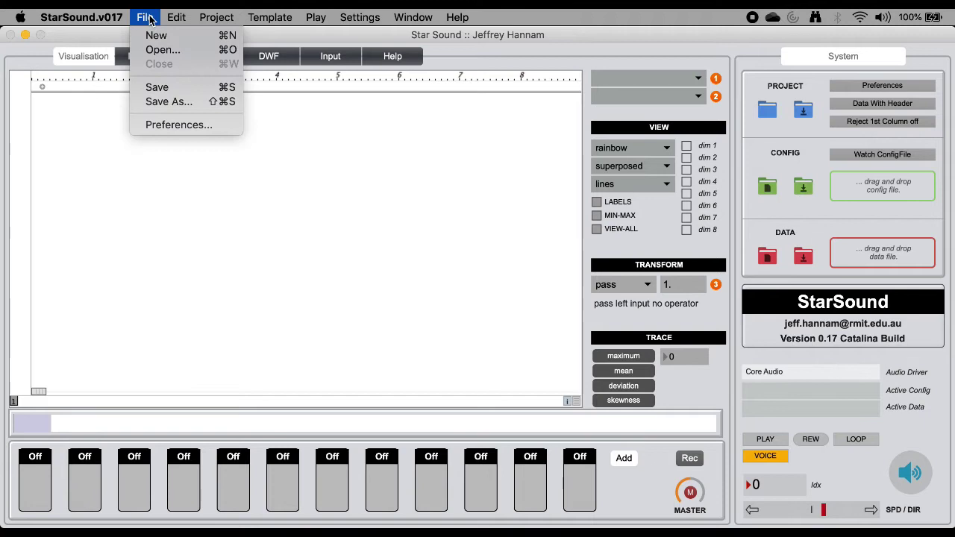
{"action": "left_click", "coordinate": [162, 126]}
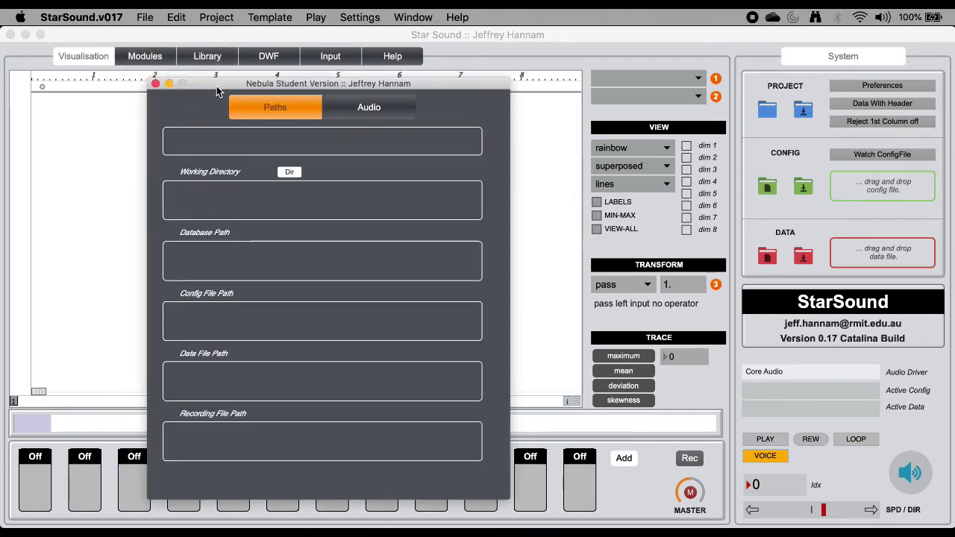
{"action": "left_click", "coordinate": [366, 109]}
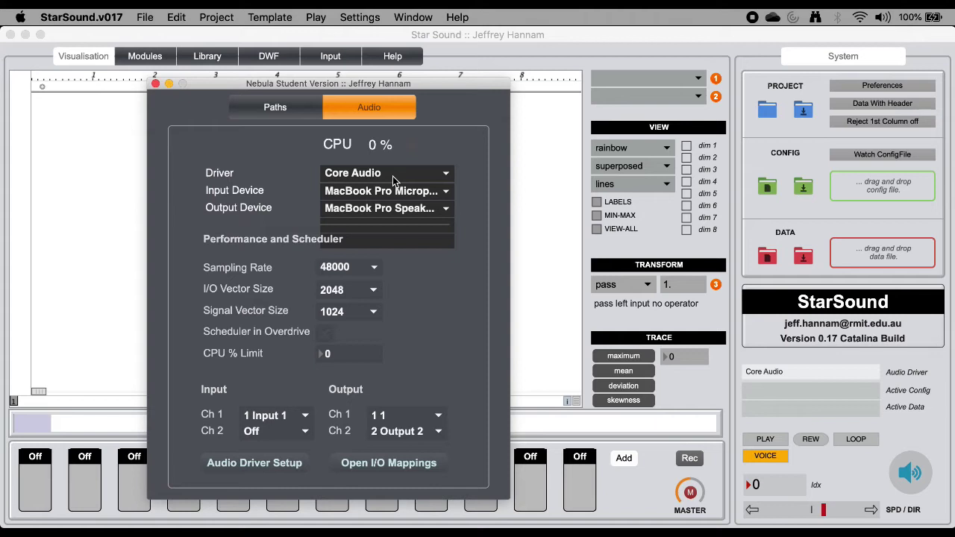
{"action": "left_click", "coordinate": [368, 212]}
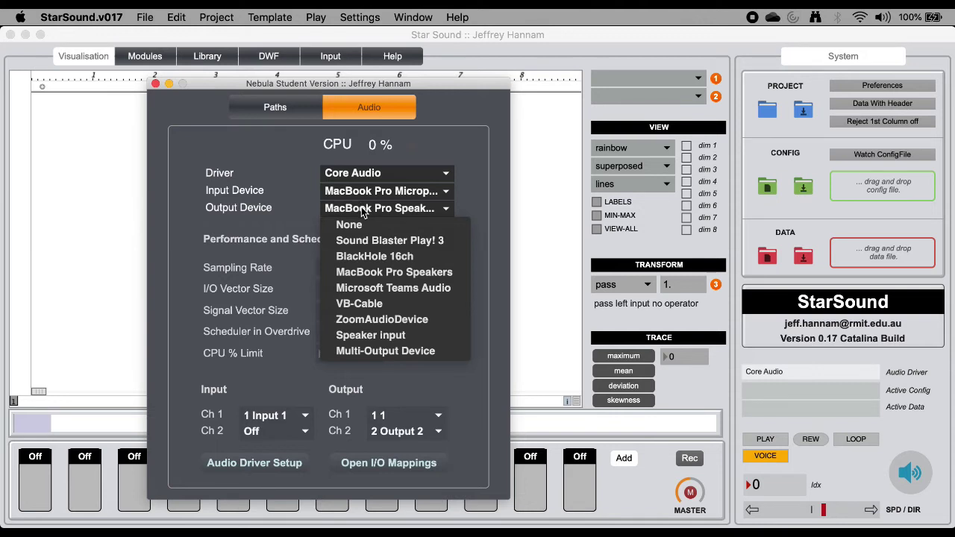
{"action": "left_click", "coordinate": [362, 207]}
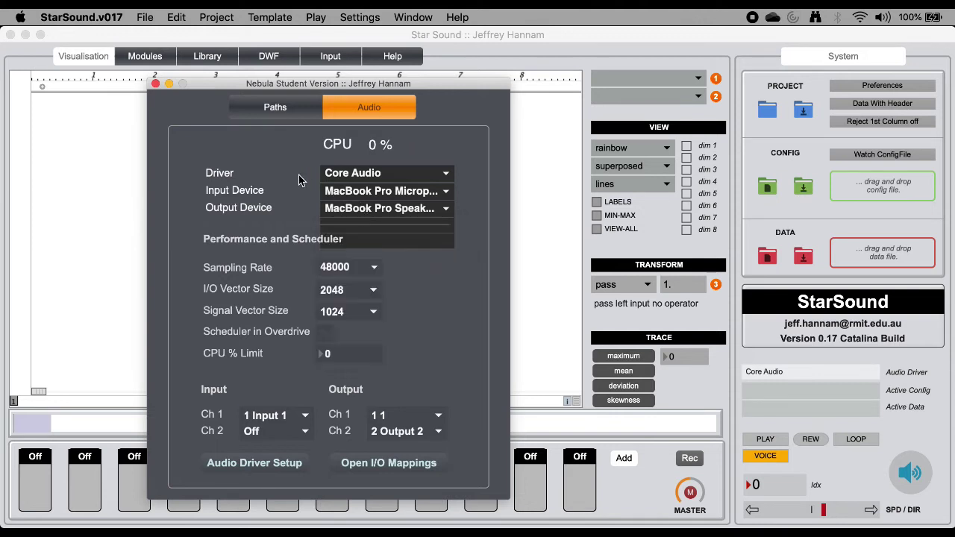
{"action": "left_click", "coordinate": [155, 85]}
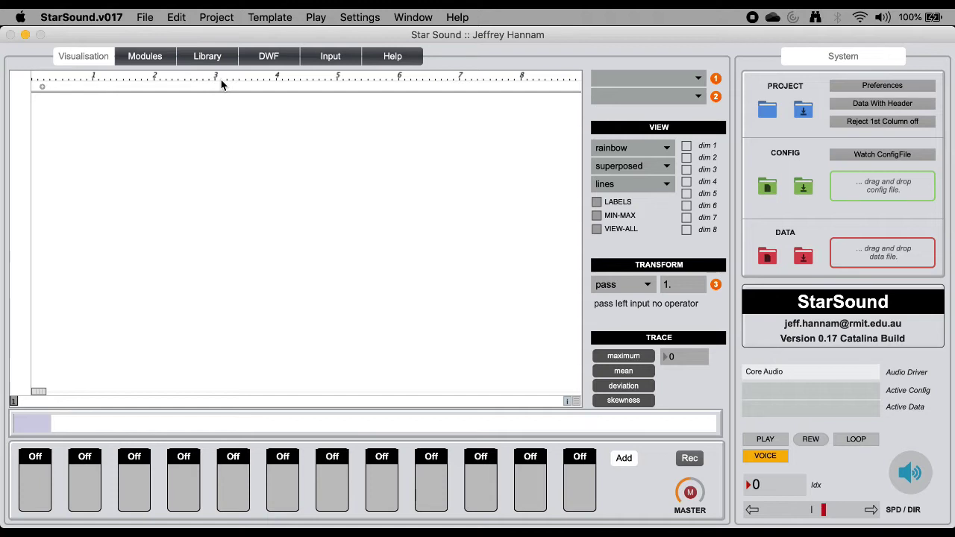
Switch the audio engine off and back on
{"action": "left_click", "coordinate": [912, 476]}
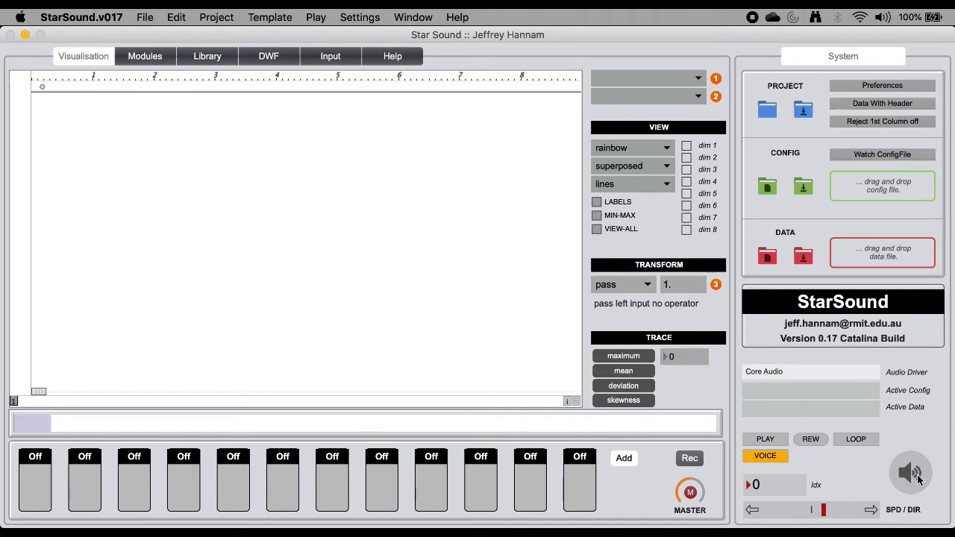
{"action": "left_click", "coordinate": [918, 480]}
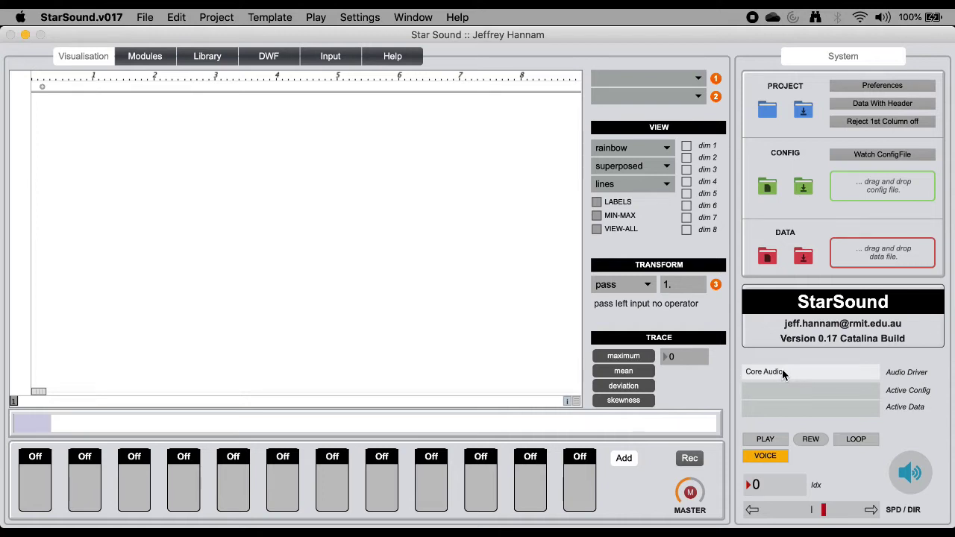
Create a new project in a new Desktop folder named TEST
{"action": "left_click", "coordinate": [145, 19]}
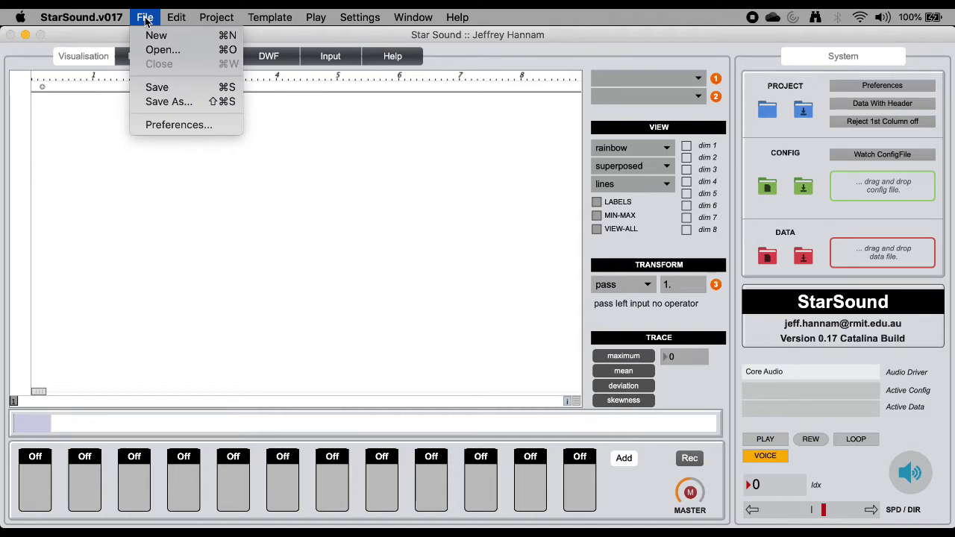
{"action": "left_click", "coordinate": [154, 34]}
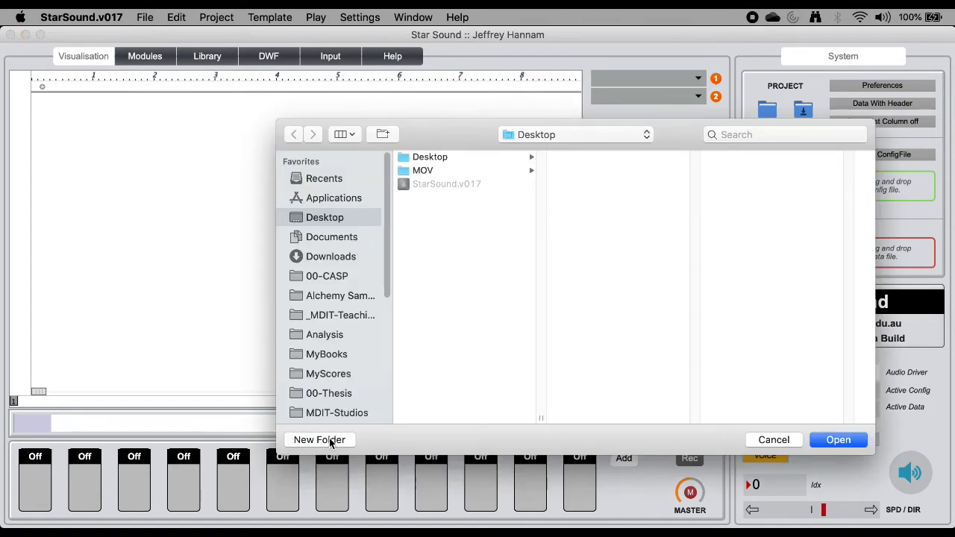
{"action": "left_click", "coordinate": [329, 439]}
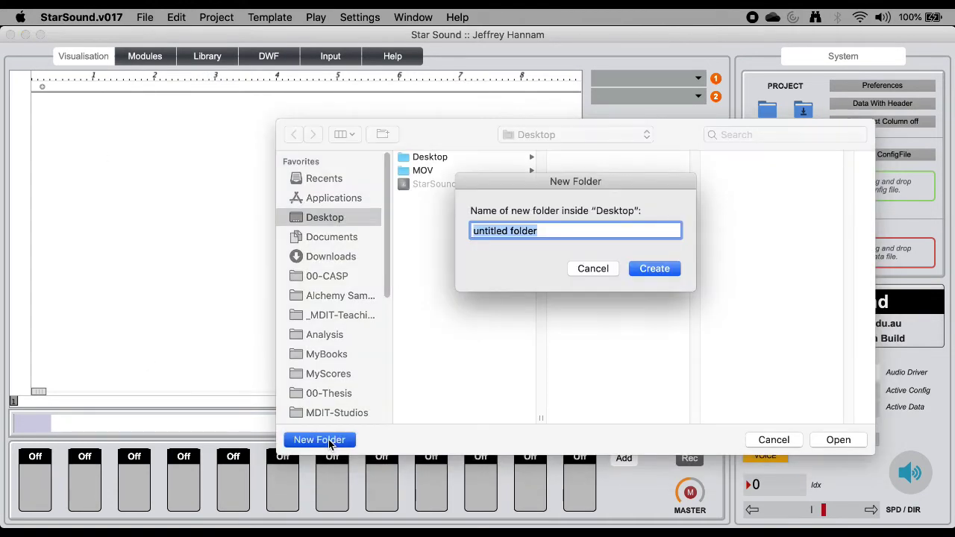
{"action": "type", "text": "TEST"}
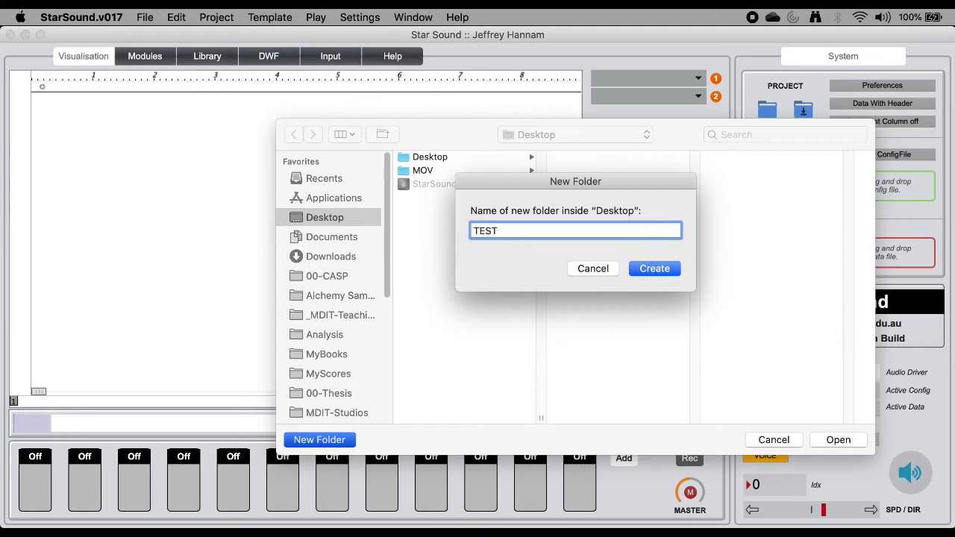
{"action": "left_click", "coordinate": [661, 270]}
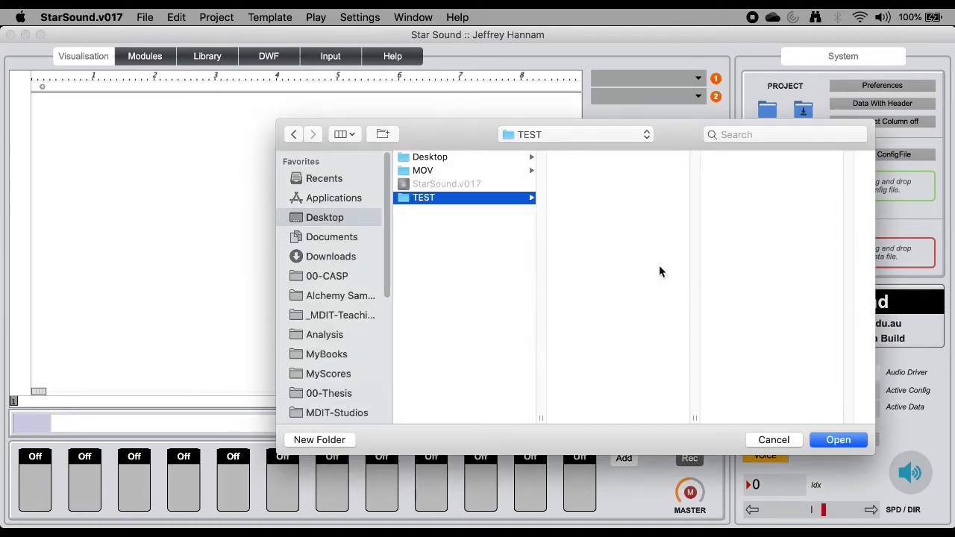
{"action": "left_click", "coordinate": [834, 441]}
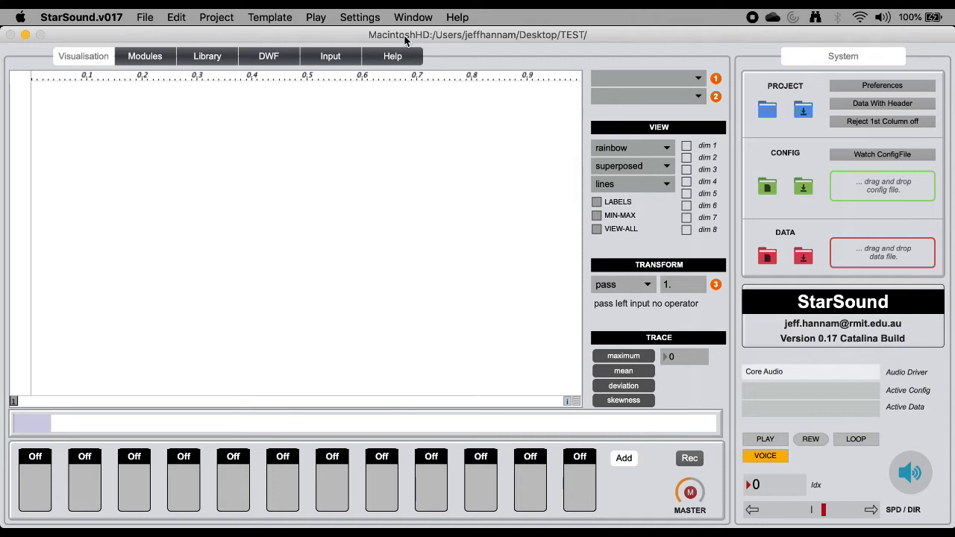
Load both the config and data templates into the project and turn off the Voice option
{"action": "left_click", "coordinate": [269, 18]}
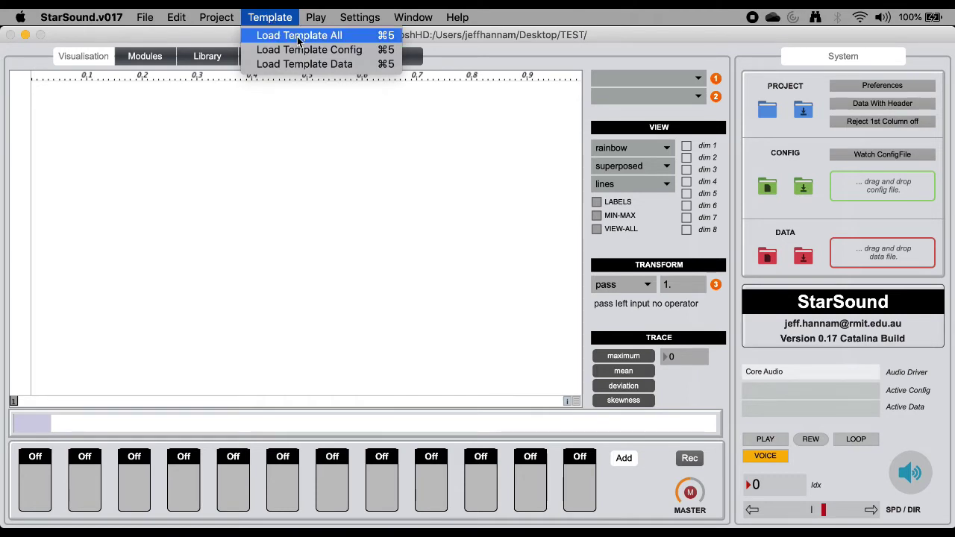
{"action": "left_click", "coordinate": [299, 37]}
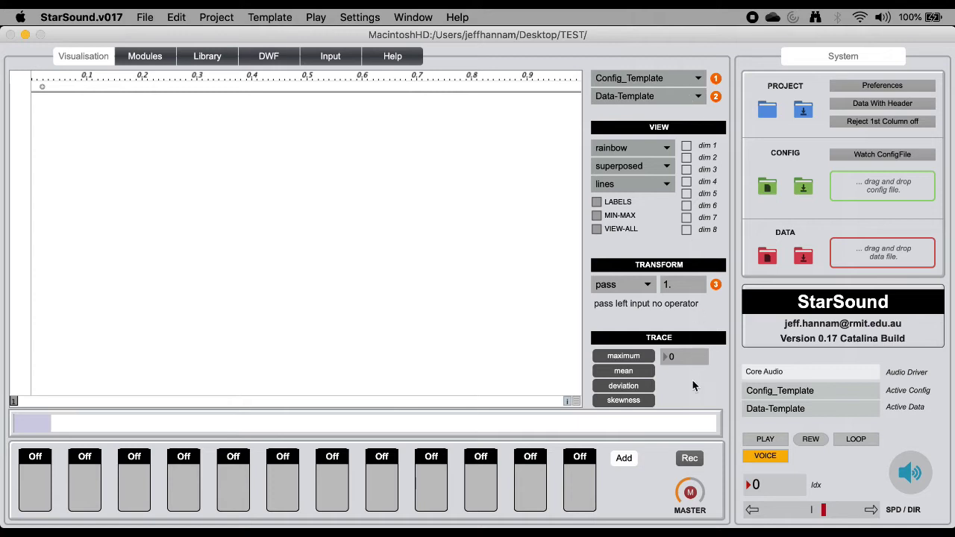
{"action": "left_click", "coordinate": [768, 456]}
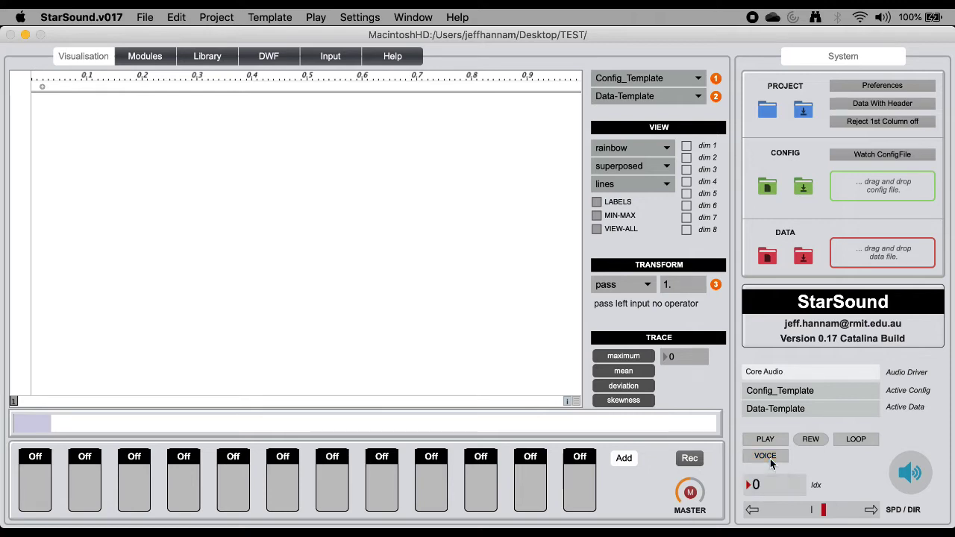
{"action": "left_click", "coordinate": [314, 19]}
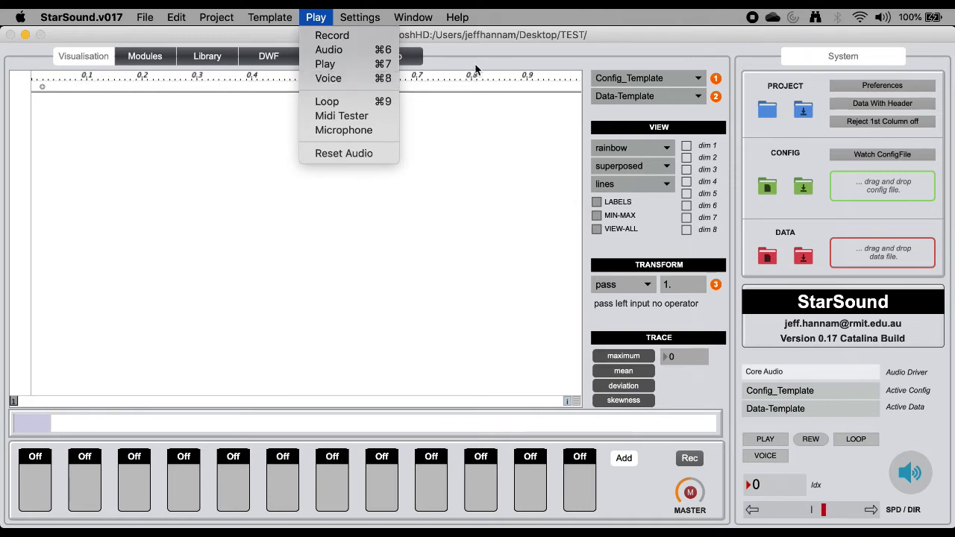
{"action": "left_click", "coordinate": [500, 37]}
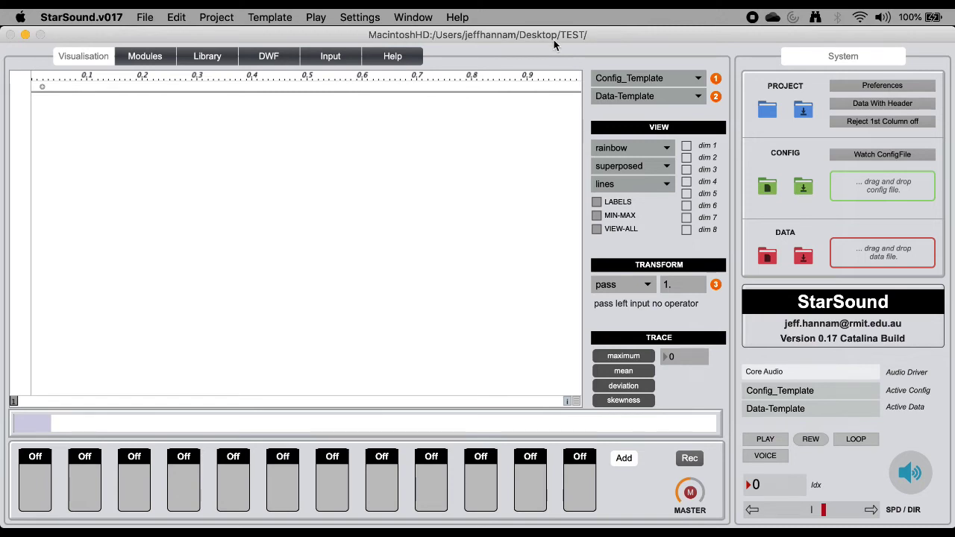
Apply Config_Template as the project's configuration and save the project
{"action": "left_click", "coordinate": [676, 80]}
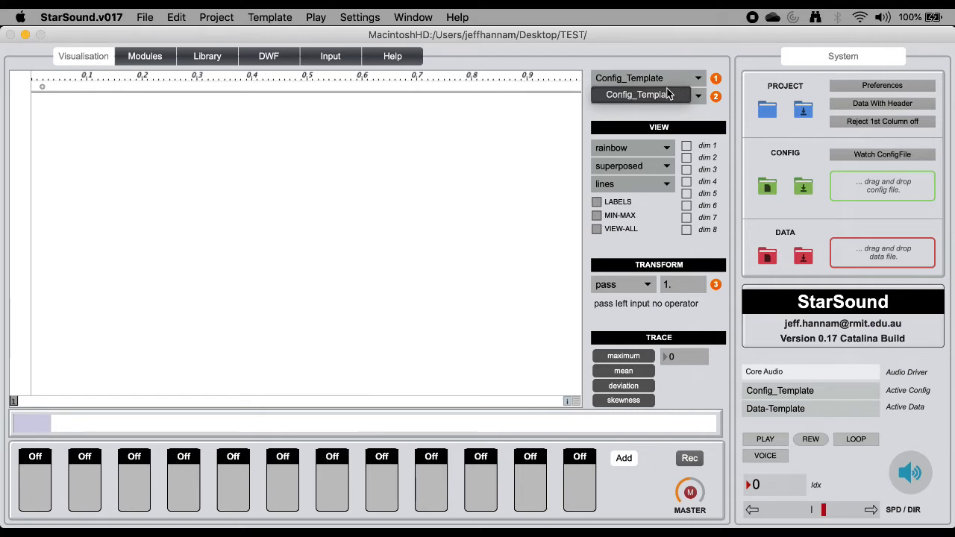
{"action": "left_click", "coordinate": [660, 100]}
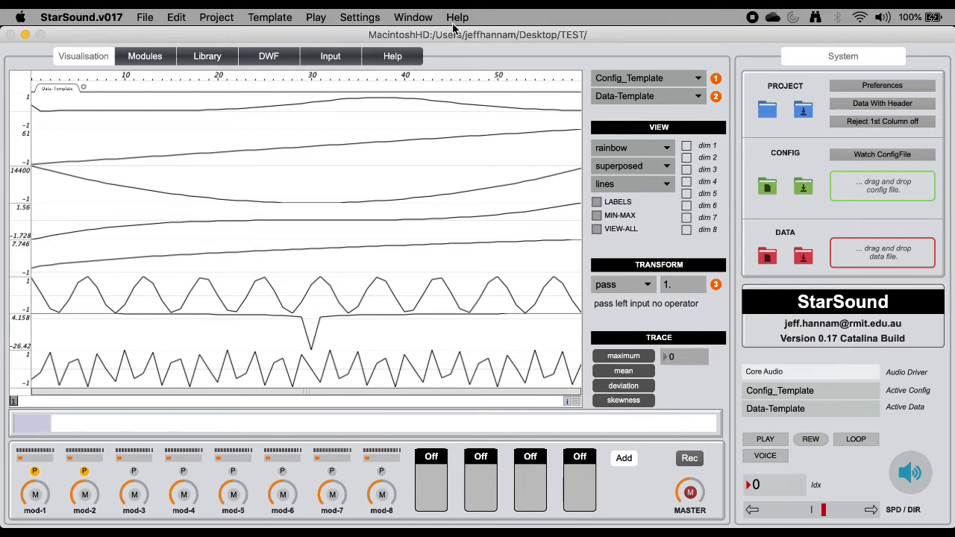
{"action": "left_click", "coordinate": [146, 17]}
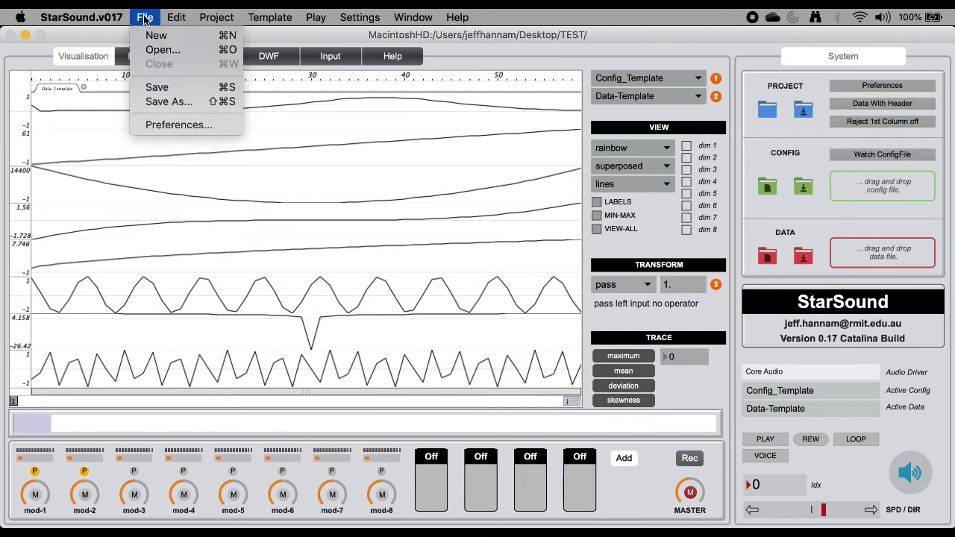
{"action": "left_click", "coordinate": [159, 88]}
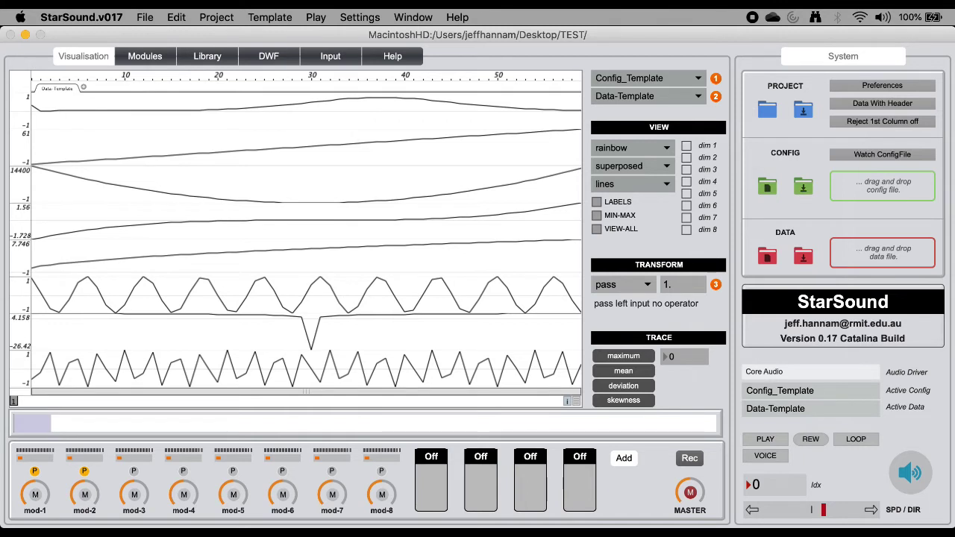
Switch to Finder and preview the contents of Data-Template-0.txt in the TEST project's datasets folder
{"action": "key", "text": "super+Tab"}
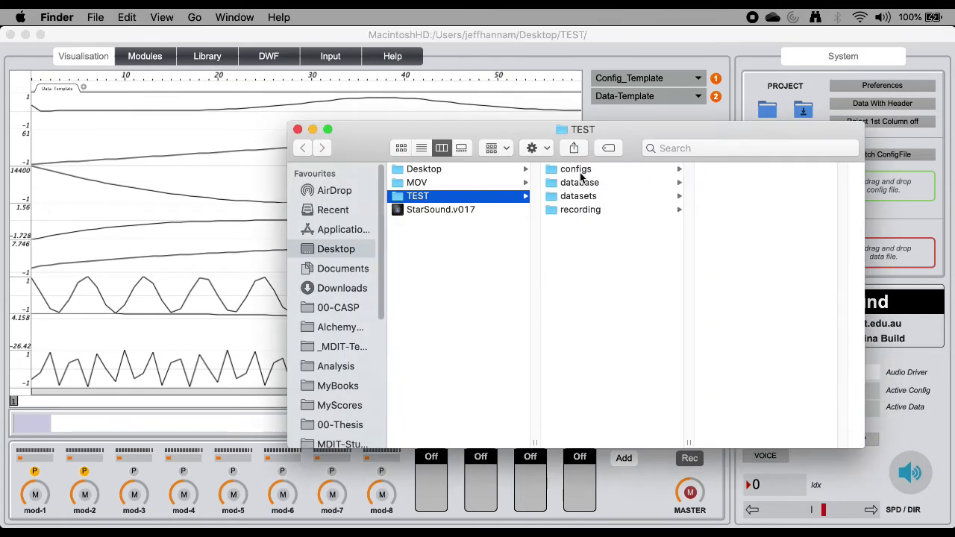
{"action": "left_click", "coordinate": [572, 198]}
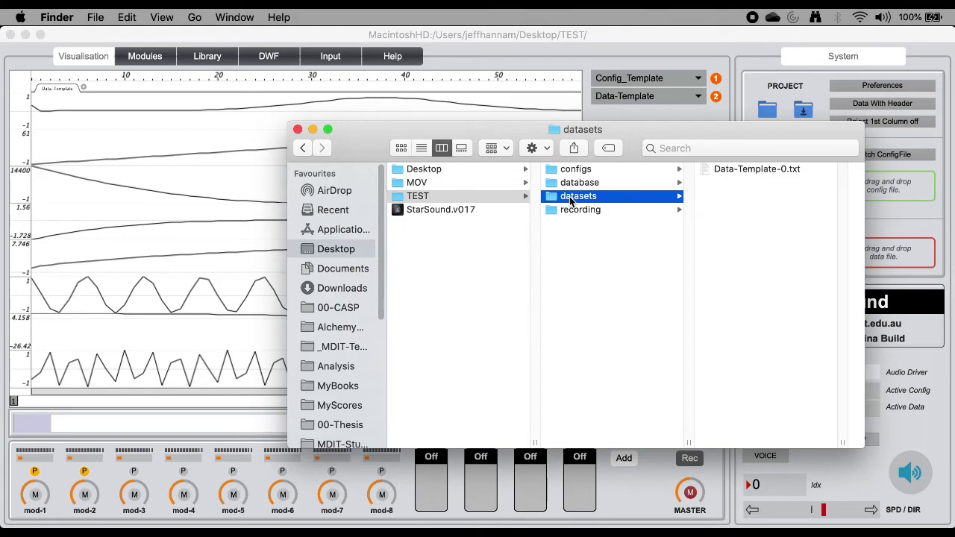
{"action": "left_click", "coordinate": [743, 172]}
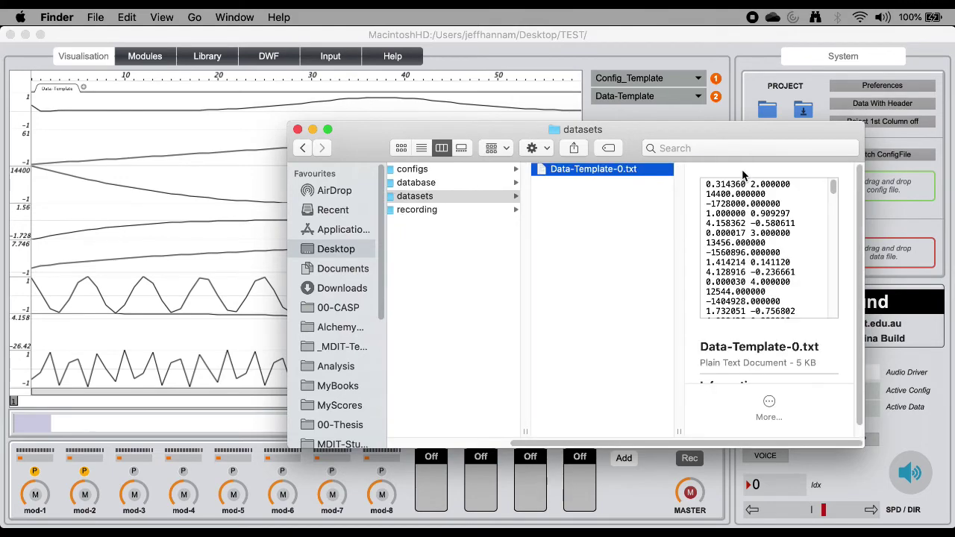
{"action": "key", "text": "space"}
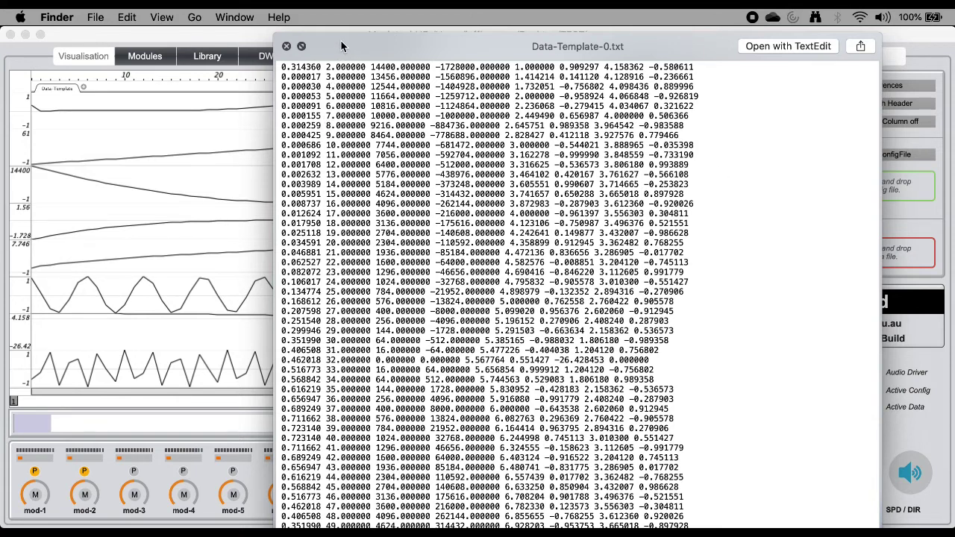
{"action": "left_click", "coordinate": [287, 47]}
Preview the contents of Config_Template-0.txt in the TEST project's configs folder, and close the Finder window
{"action": "key", "text": "Left"}
{"action": "key", "text": "Left"}
{"action": "left_click", "coordinate": [580, 170]}
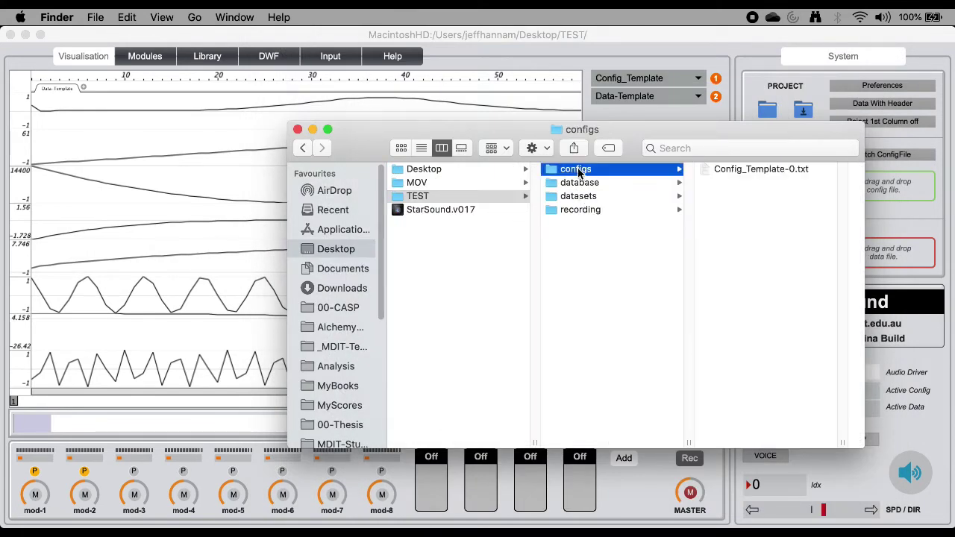
{"action": "left_click_drag", "start_coordinate": [533, 136], "coordinate": [409, 108]}
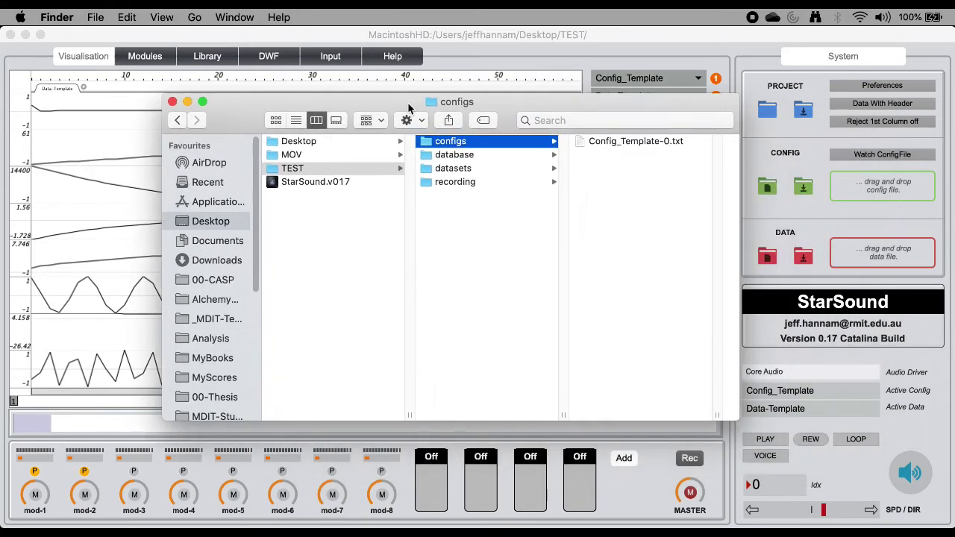
{"action": "left_click", "coordinate": [618, 147]}
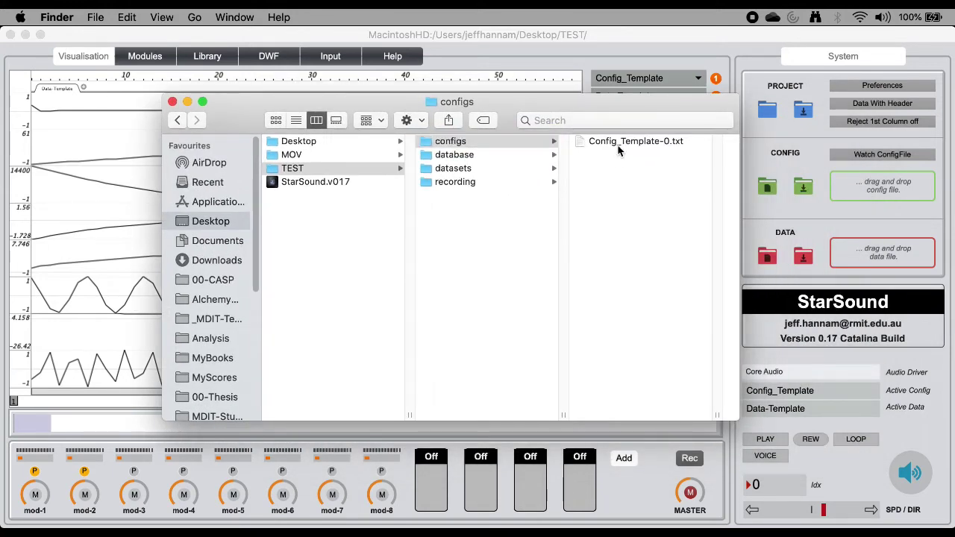
{"action": "key", "text": "space"}
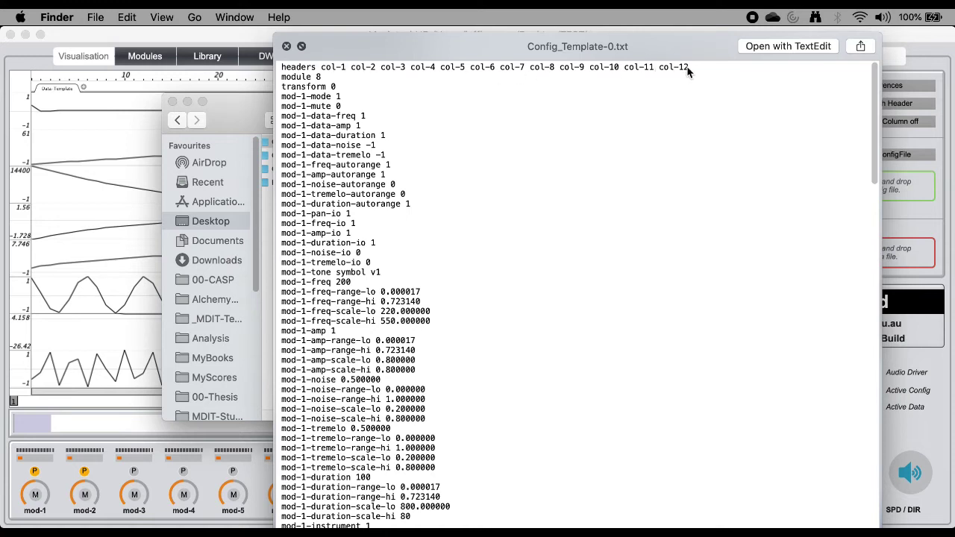
{"action": "left_click", "coordinate": [287, 47]}
{"action": "left_click", "coordinate": [172, 102]}
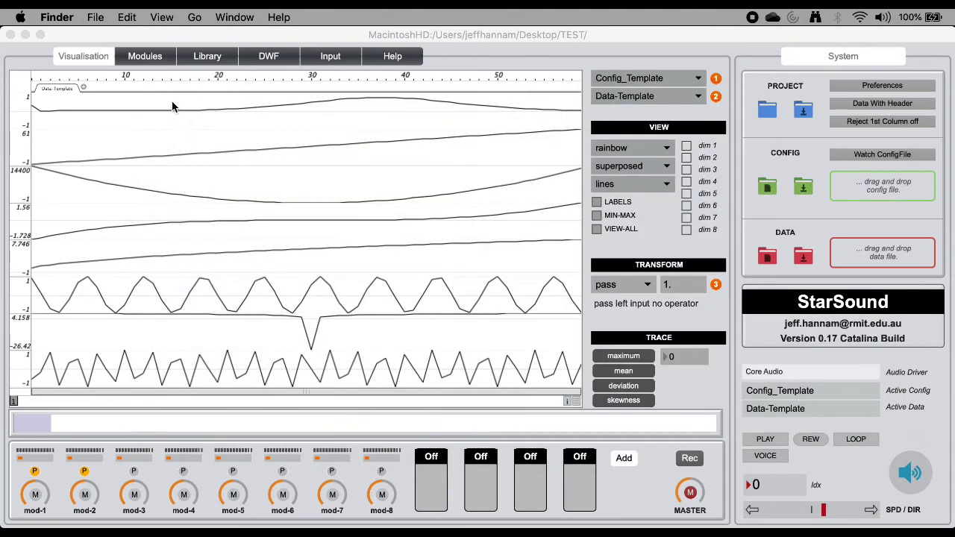
Switch to StarSound and load Config_Template-0.txt from the TEST project's configs folder as a configuration
{"action": "left_click", "coordinate": [515, 38]}
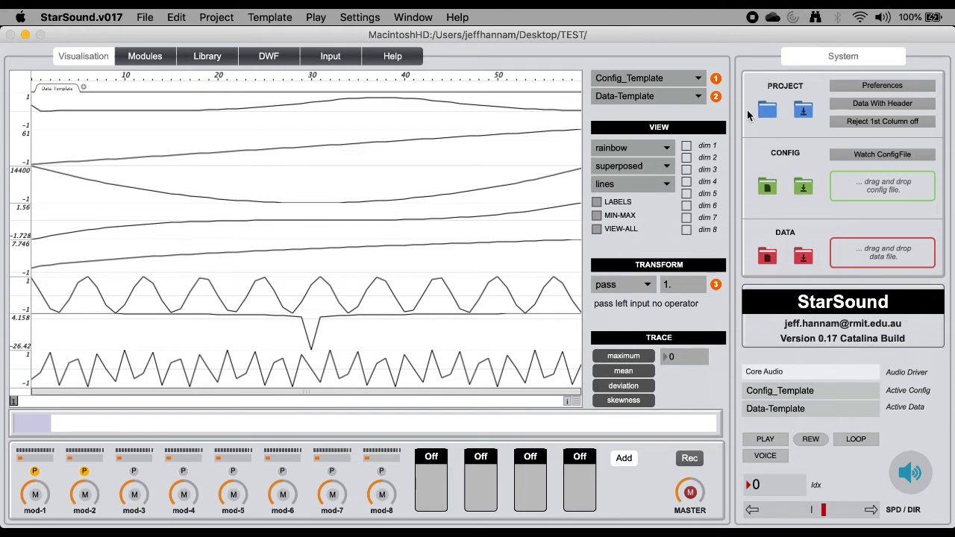
{"action": "left_click", "coordinate": [768, 191]}
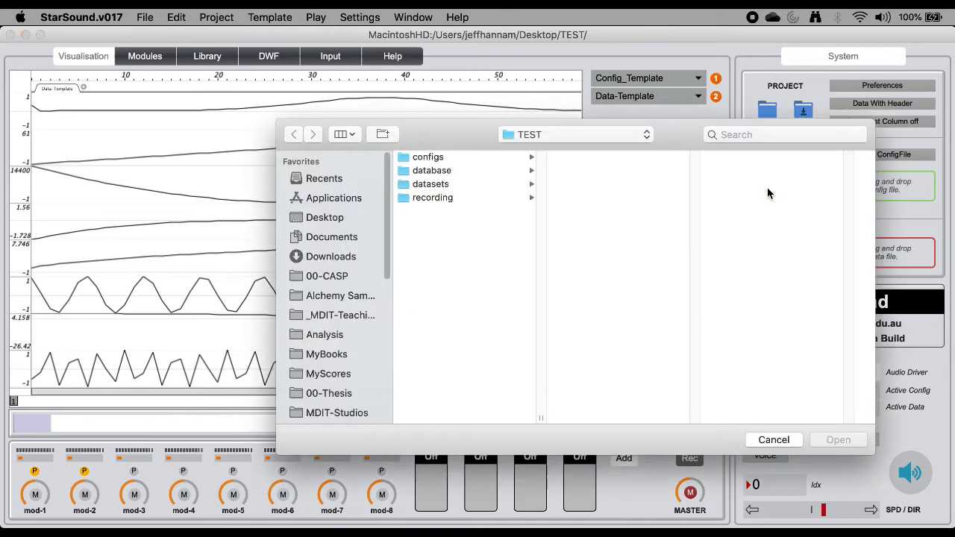
{"action": "left_click", "coordinate": [438, 159]}
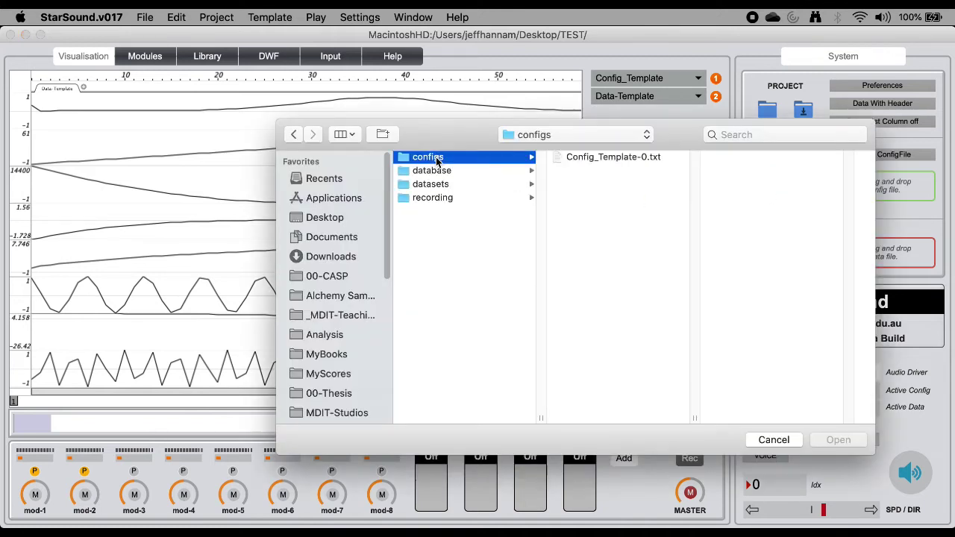
{"action": "left_click", "coordinate": [639, 159]}
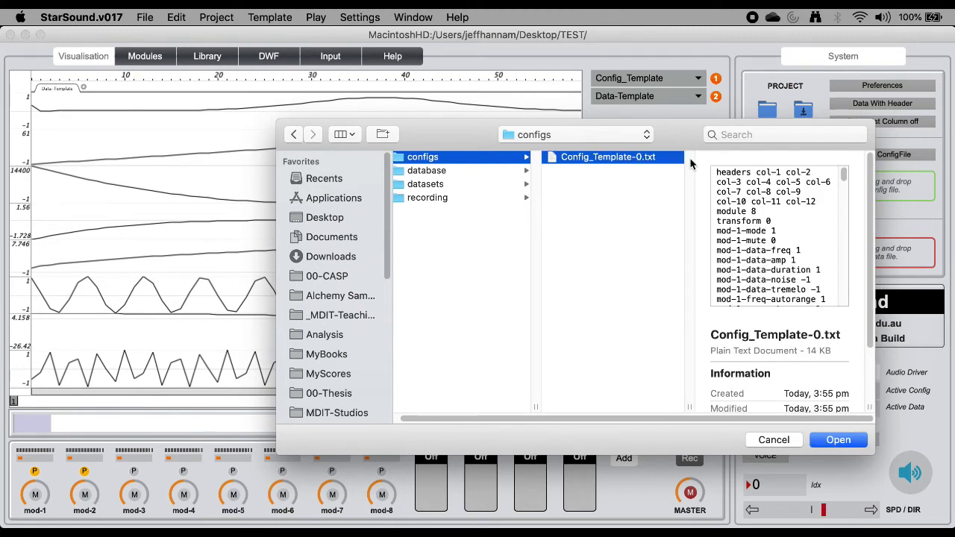
{"action": "left_click", "coordinate": [830, 440]}
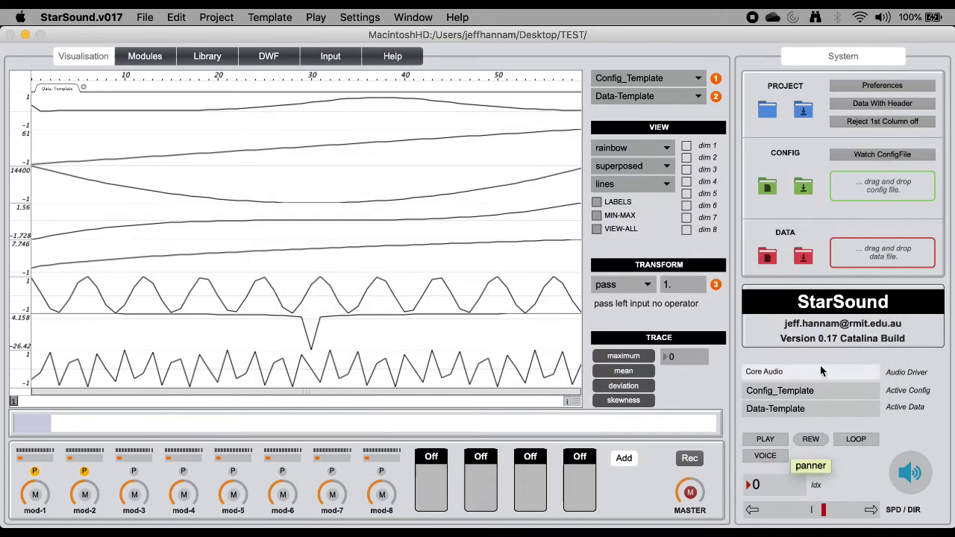
Load Data-Template-0.txt from the TEST project's datasets folder as data
{"action": "left_click", "coordinate": [766, 258]}
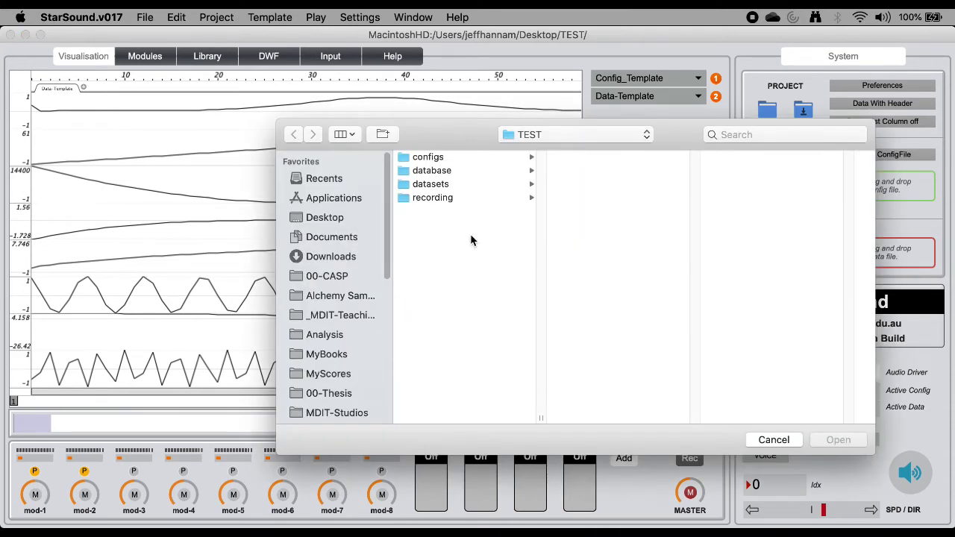
{"action": "left_click", "coordinate": [461, 185]}
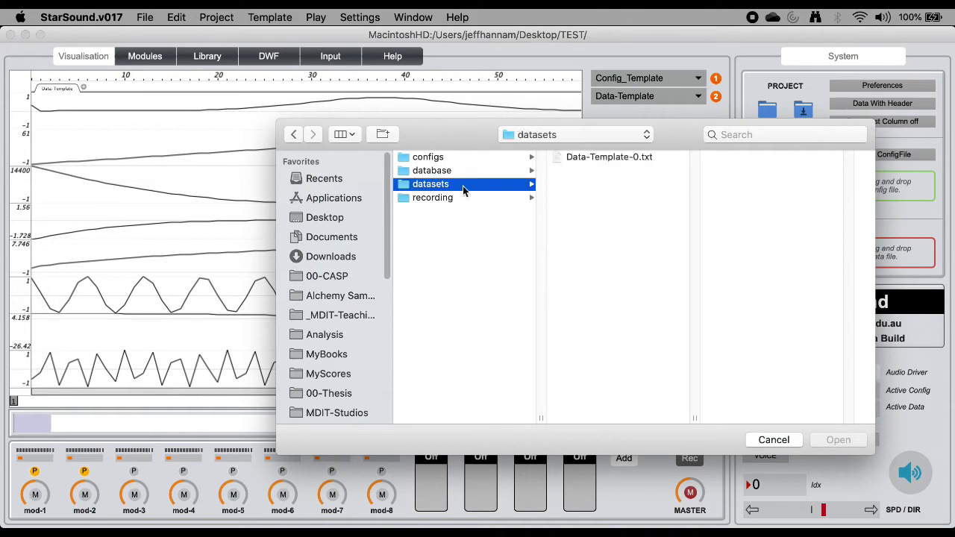
{"action": "left_click", "coordinate": [619, 158]}
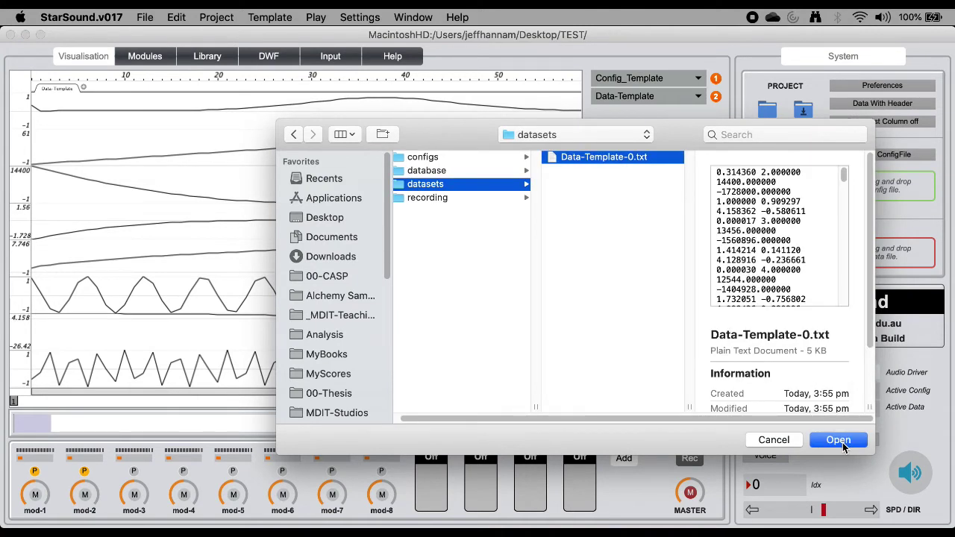
{"action": "left_click", "coordinate": [843, 442]}
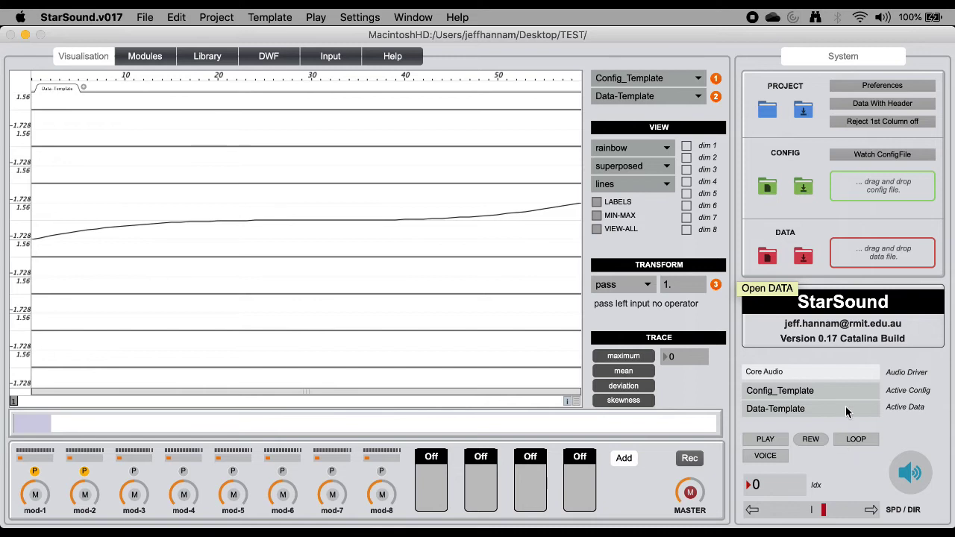
Make Config_Template-0.txt the active configuration in the Visualisation view
{"action": "left_click", "coordinate": [649, 77]}
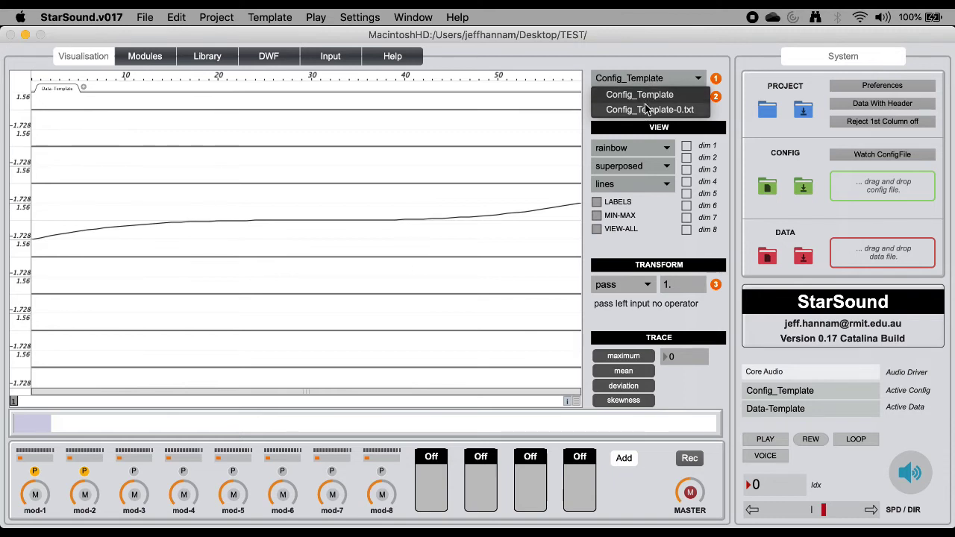
{"action": "left_click", "coordinate": [646, 97]}
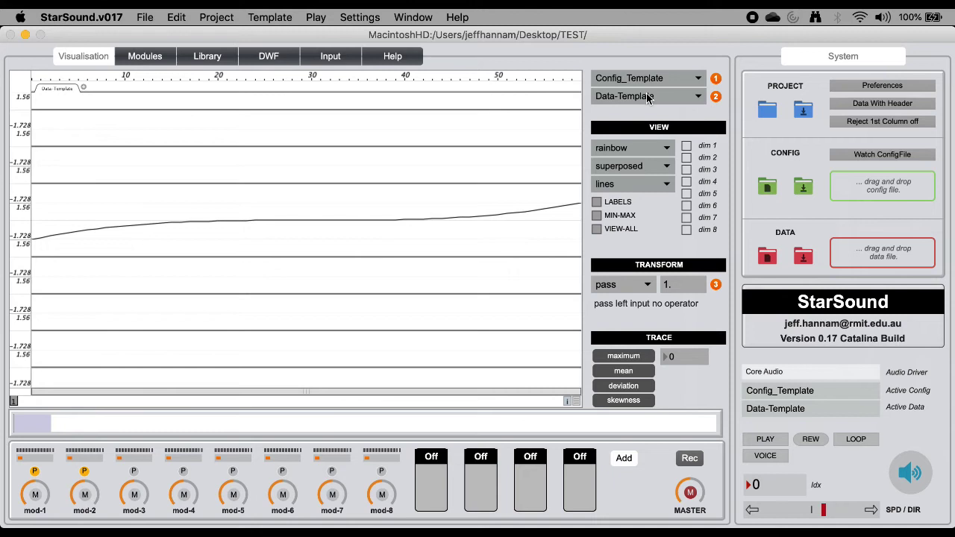
{"action": "left_click", "coordinate": [650, 80]}
{"action": "left_click", "coordinate": [646, 97]}
{"action": "left_click", "coordinate": [647, 98]}
{"action": "left_click", "coordinate": [647, 112]}
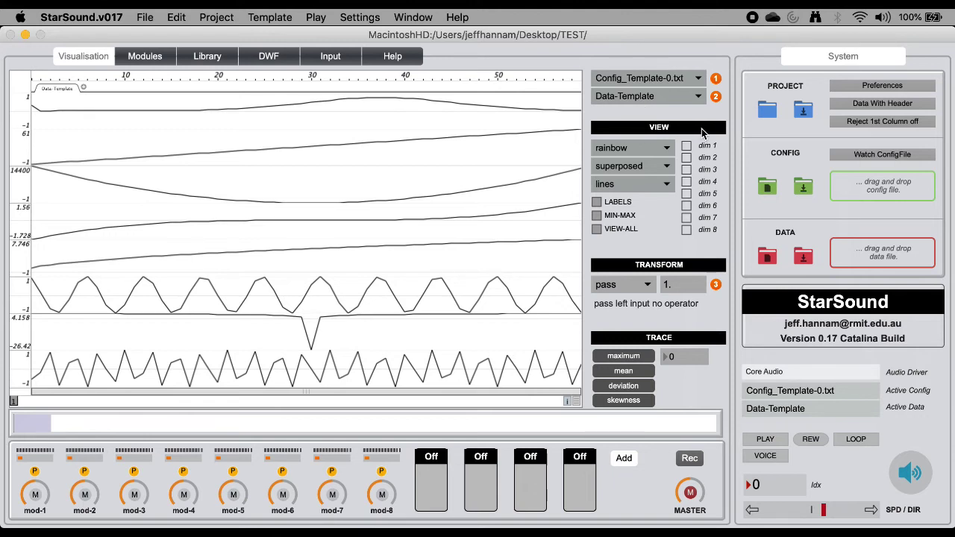
Colour the data plots with the rainbow scheme and draw them as envelope shapes
{"action": "left_click", "coordinate": [631, 146]}
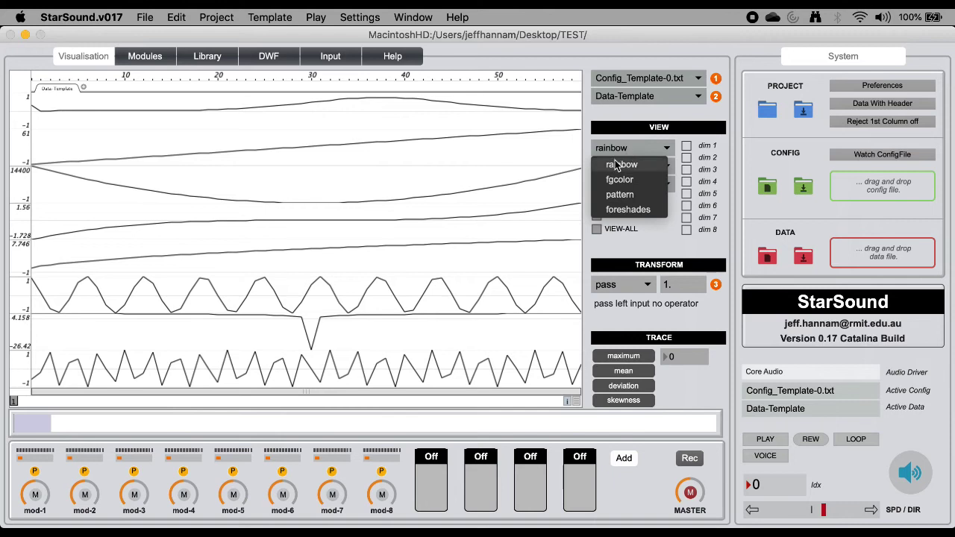
{"action": "left_click", "coordinate": [617, 165]}
{"action": "left_click", "coordinate": [619, 186]}
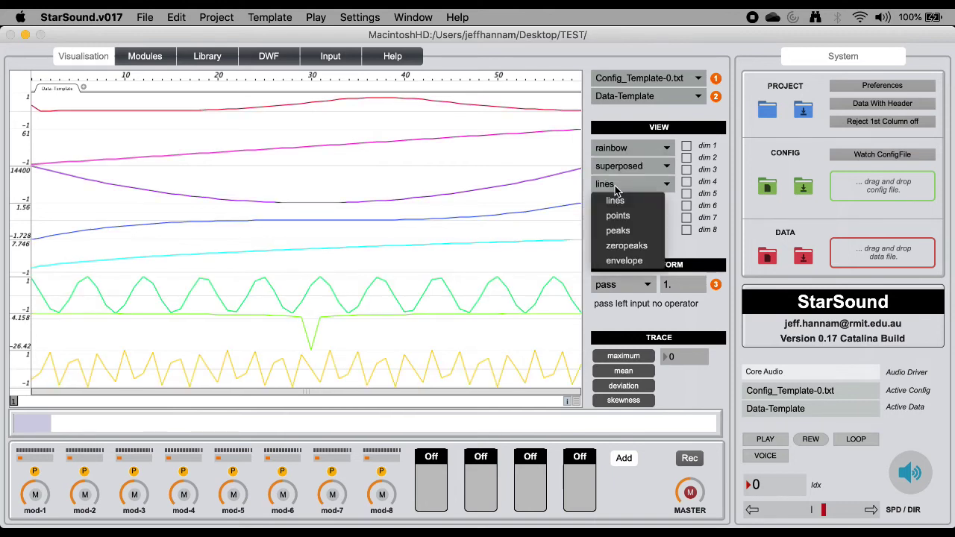
{"action": "left_click", "coordinate": [620, 262]}
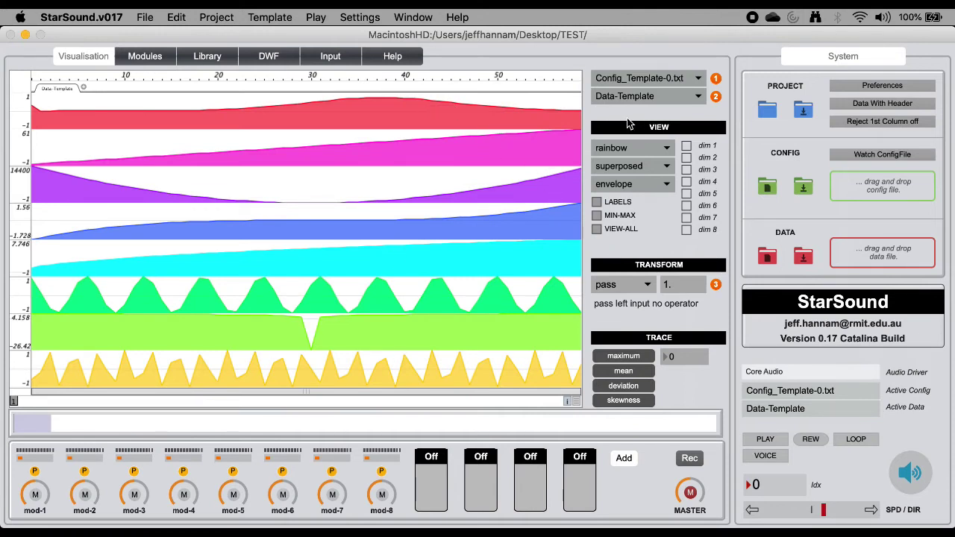
Try the acosh transform on the data, and set the transform back to pass
{"action": "left_click", "coordinate": [623, 290]}
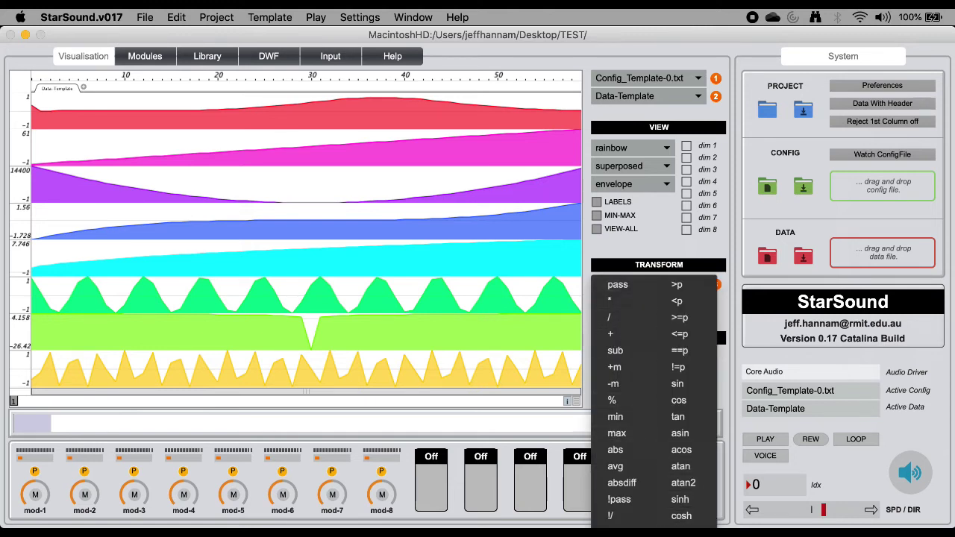
{"action": "left_click", "coordinate": [681, 450]}
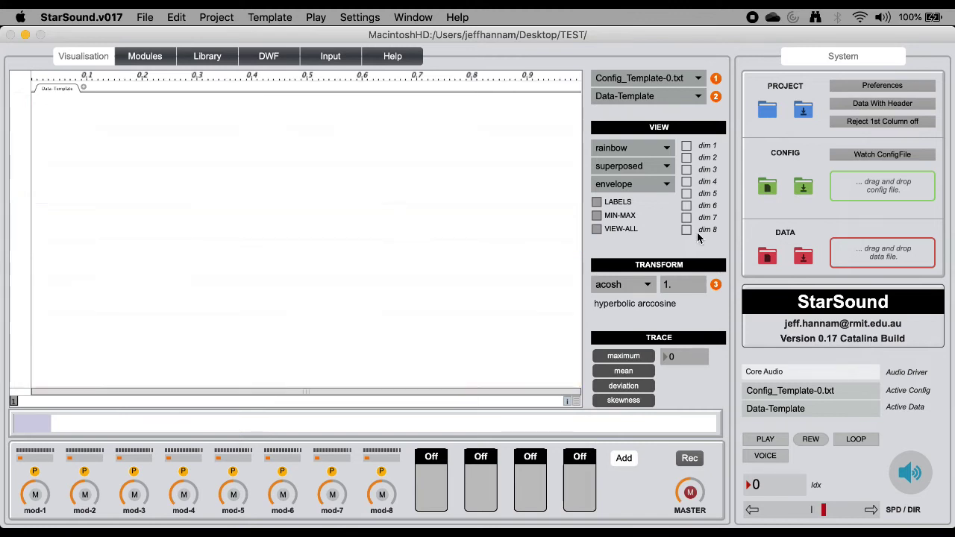
{"action": "left_click", "coordinate": [635, 287]}
{"action": "scroll", "coordinate": [659, 186], "scroll_direction": "up", "scroll_amount": 2}
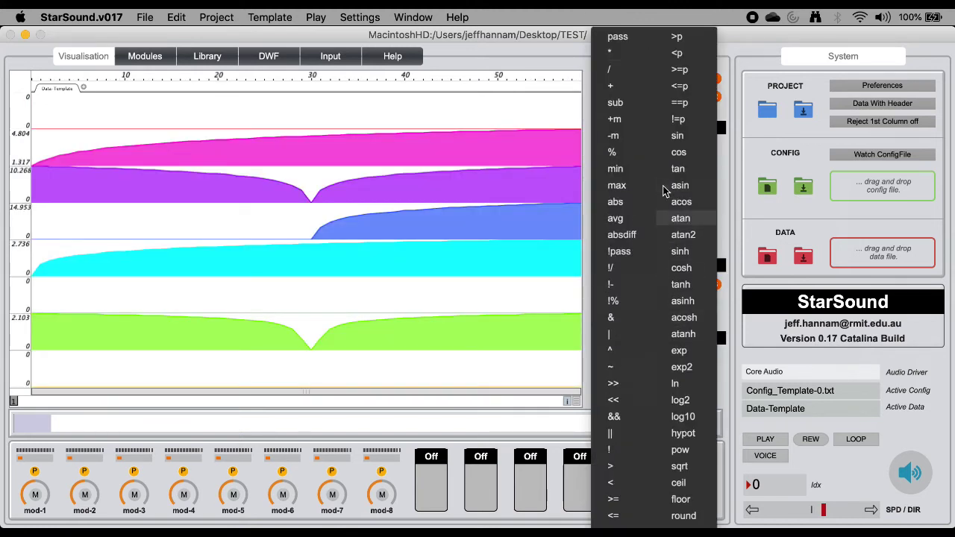
{"action": "left_click", "coordinate": [624, 43]}
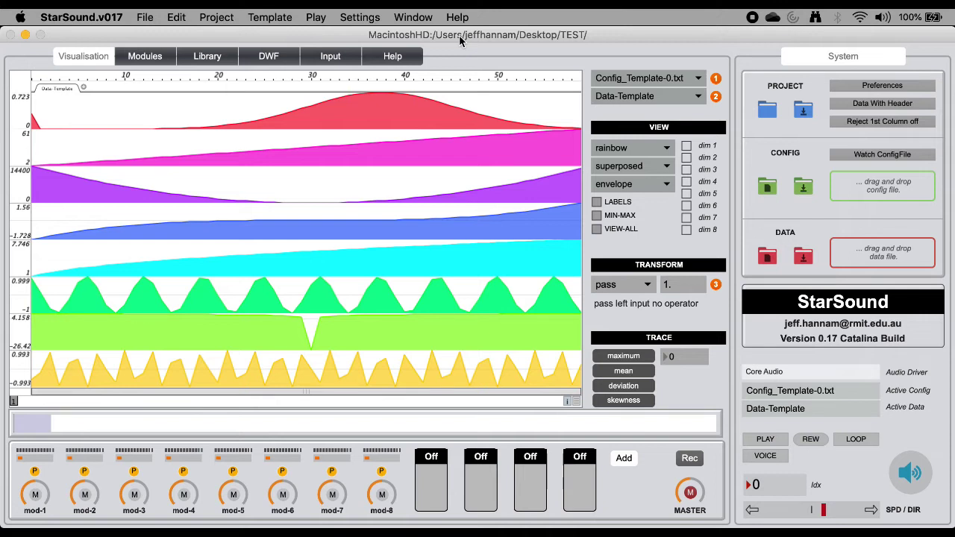
Play back the dataset and scrub through its plots with Mouse Scrubbing switched on temporarily
{"action": "key", "text": "space"}
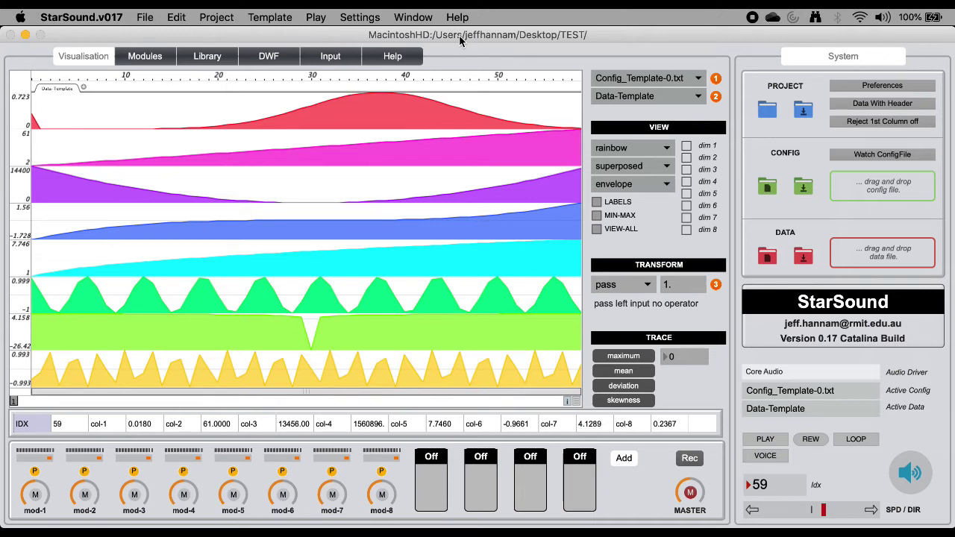
{"action": "left_click", "coordinate": [359, 17]}
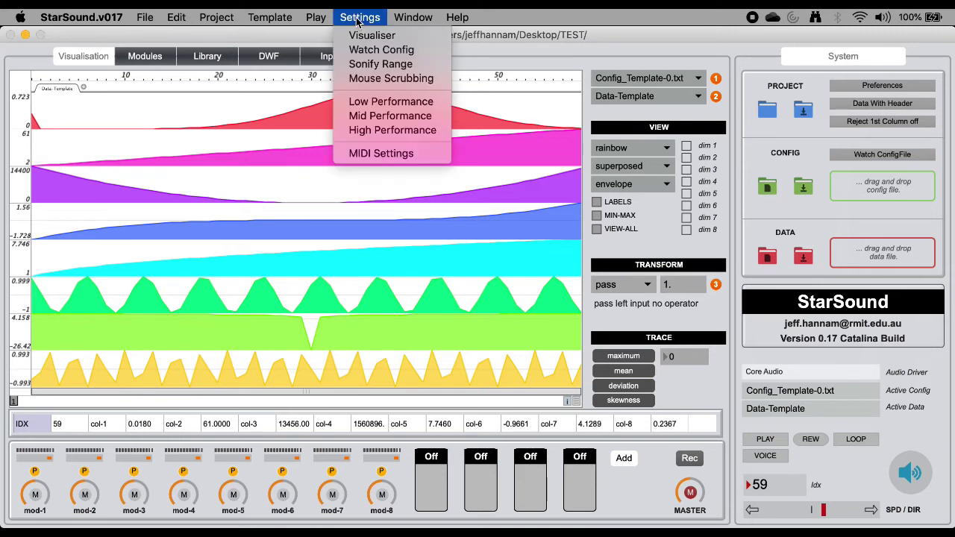
{"action": "left_click", "coordinate": [364, 79]}
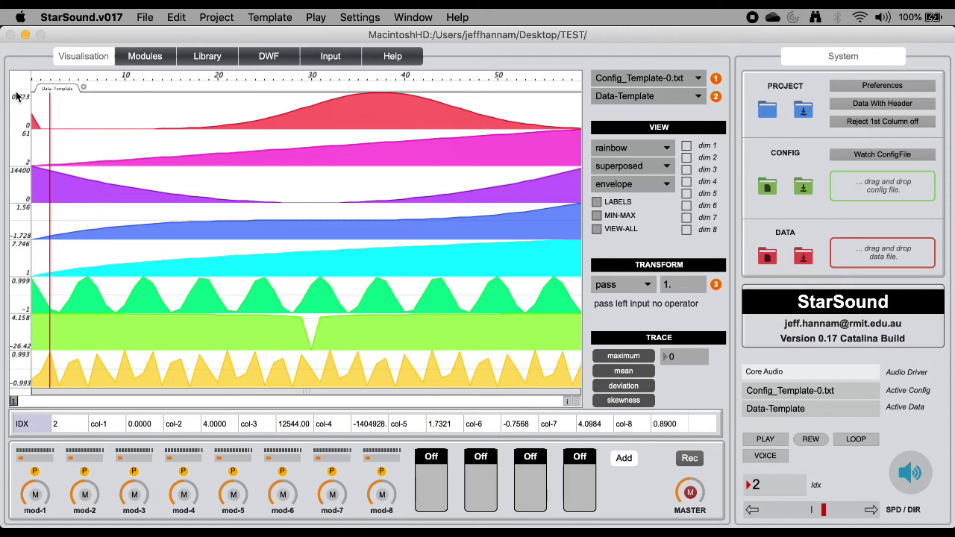
{"action": "key", "text": "space"}
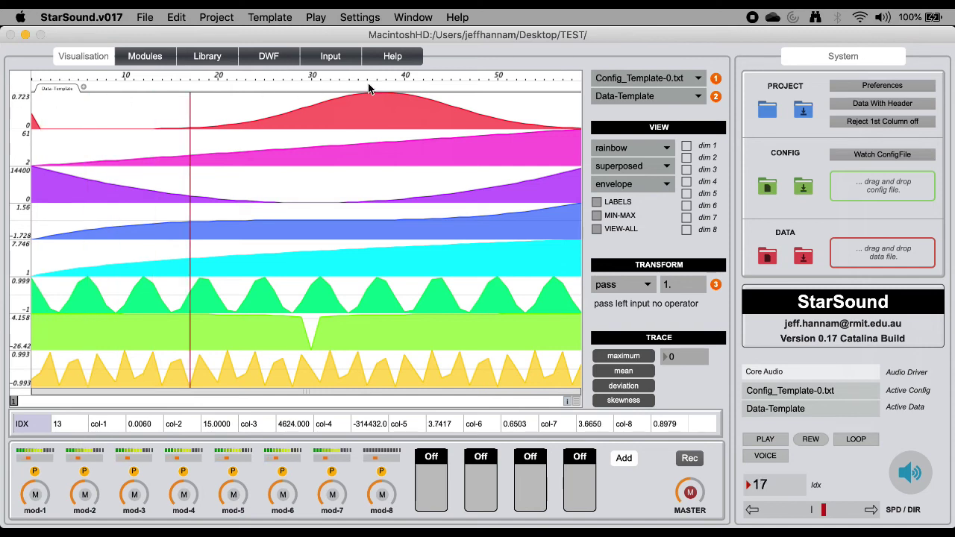
{"action": "left_click", "coordinate": [367, 20]}
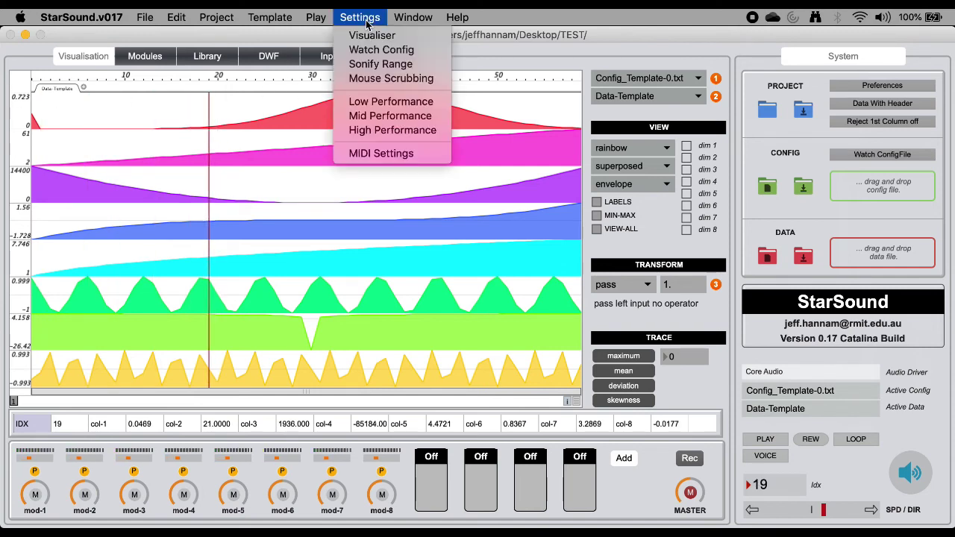
{"action": "left_click", "coordinate": [366, 78]}
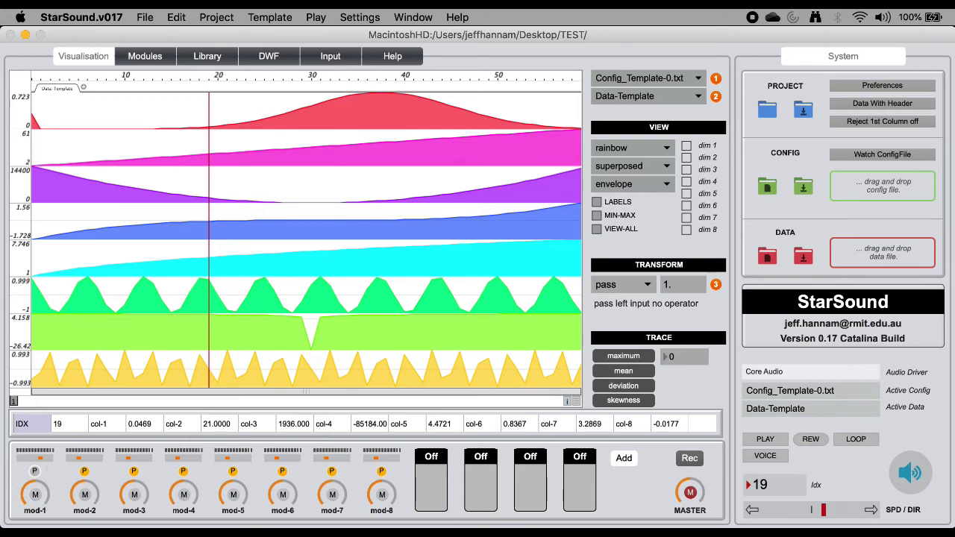
Turn on mod-1's P toggle, and mute and unmute all modules from the MASTER control
{"action": "left_click", "coordinate": [36, 472]}
{"action": "left_click", "coordinate": [691, 494]}
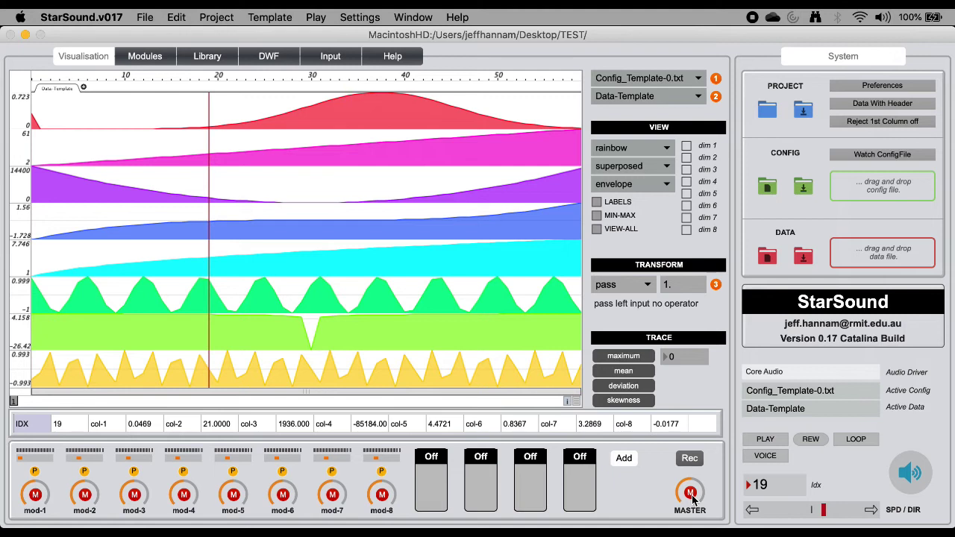
{"action": "left_click", "coordinate": [691, 494]}
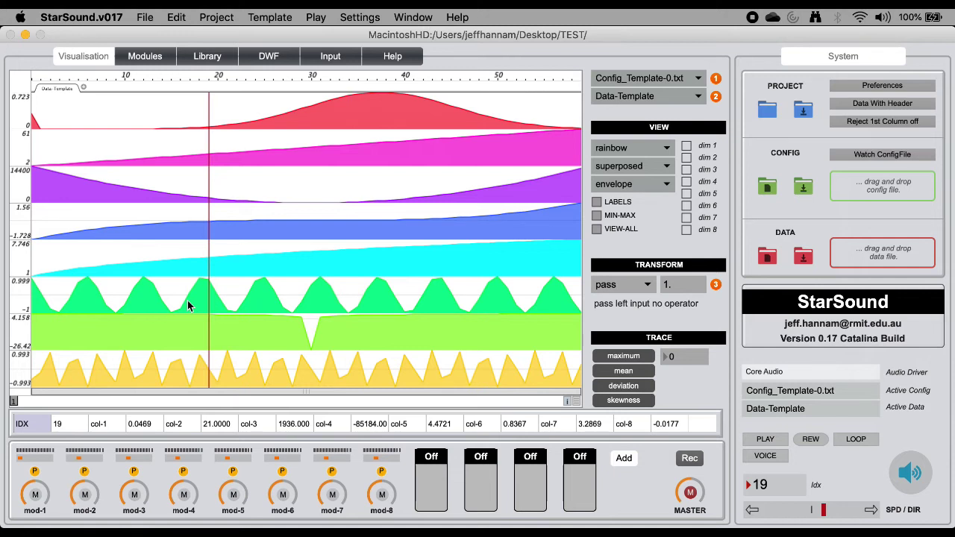
Display the mapping and instrument settings of module mod-8
{"action": "left_click", "coordinate": [144, 57]}
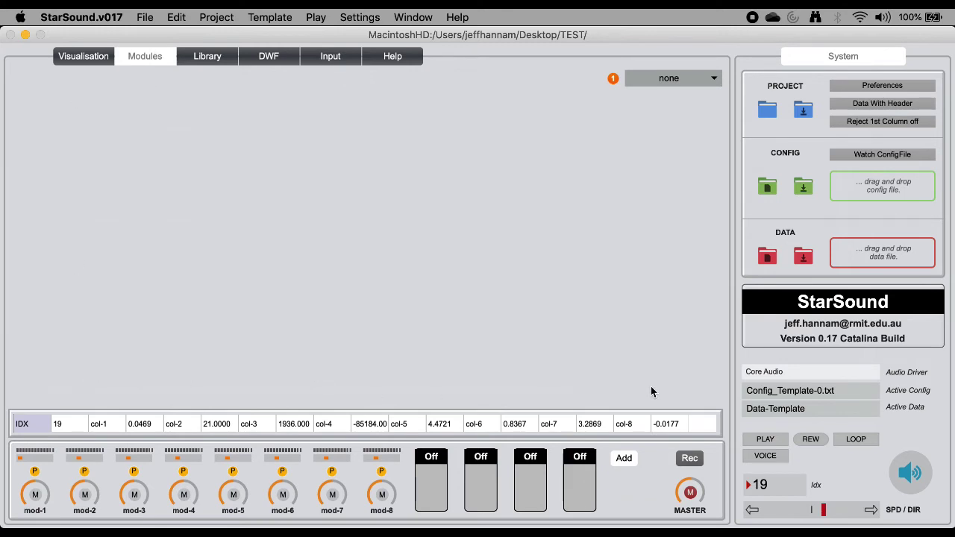
{"action": "left_click", "coordinate": [702, 80]}
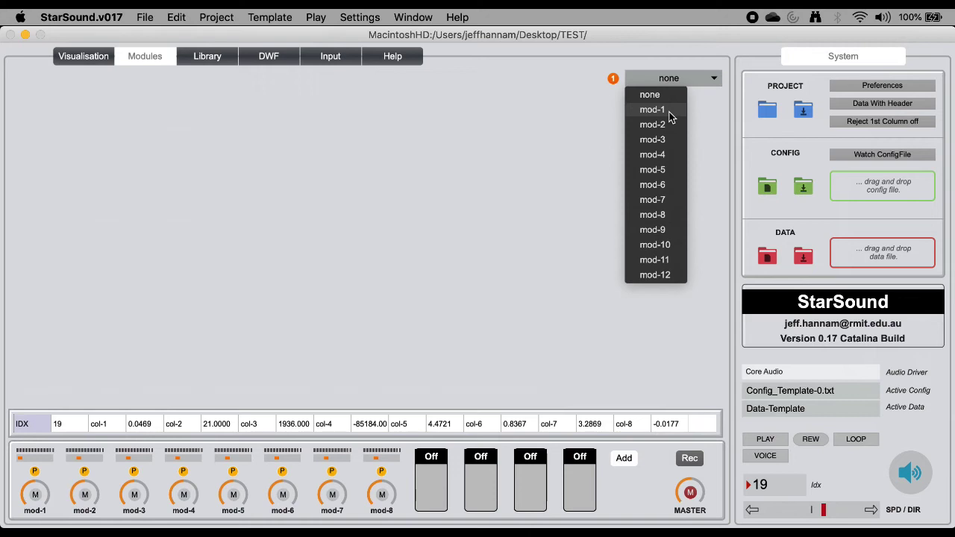
{"action": "left_click", "coordinate": [559, 118]}
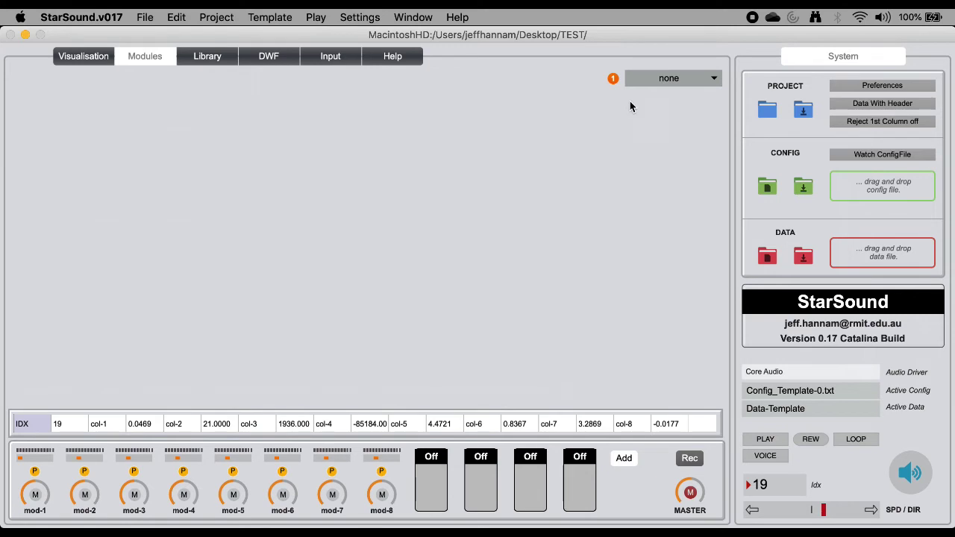
{"action": "left_click", "coordinate": [661, 83]}
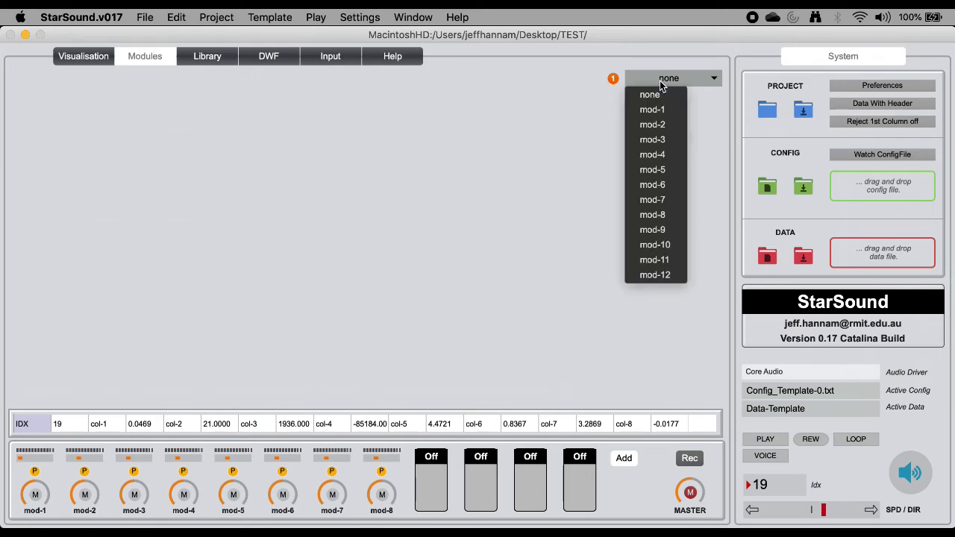
{"action": "left_click", "coordinate": [663, 216]}
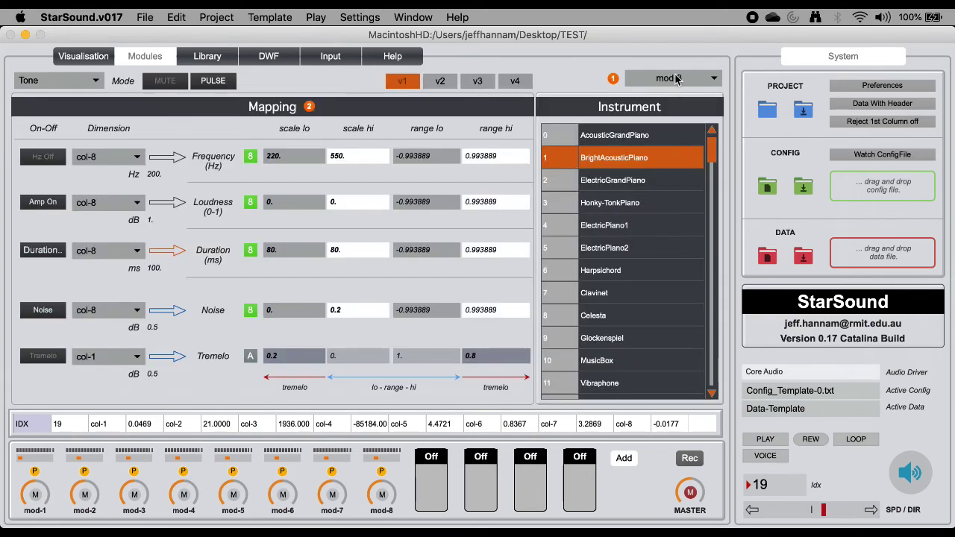
Look through the mapping settings of mod-7 and mod-6, and display those of mod-1
{"action": "left_click", "coordinate": [677, 82]}
{"action": "left_click", "coordinate": [670, 200]}
{"action": "left_click", "coordinate": [667, 84]}
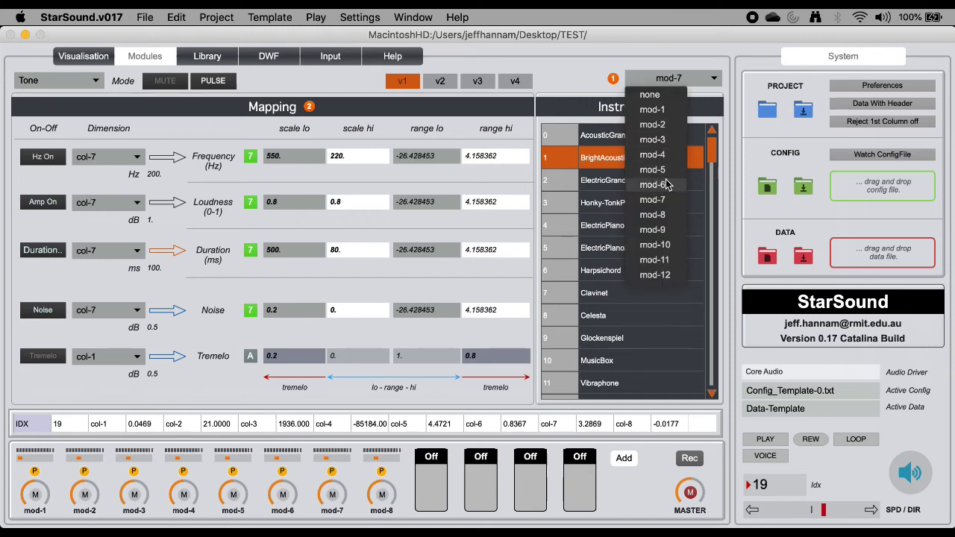
{"action": "left_click", "coordinate": [666, 185]}
{"action": "left_click", "coordinate": [678, 79]}
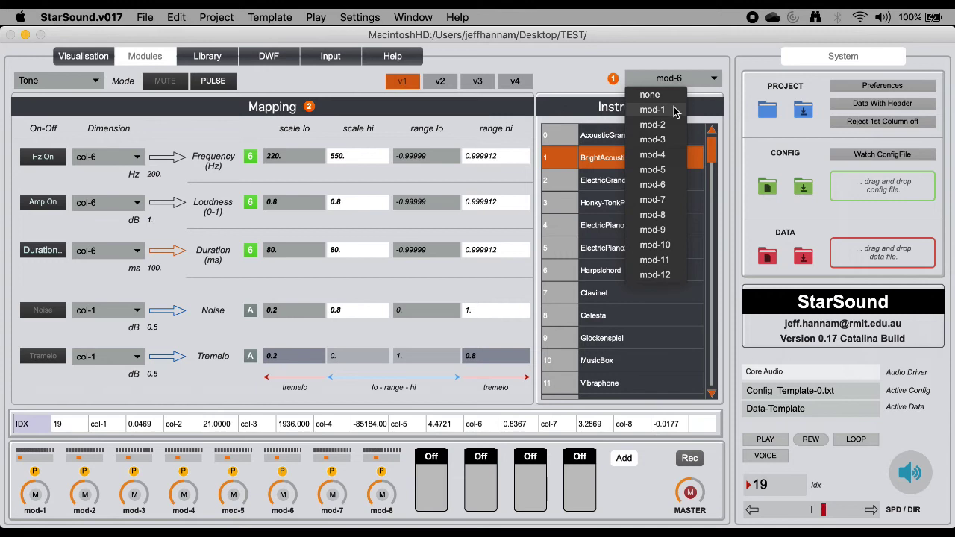
{"action": "left_click", "coordinate": [674, 109]}
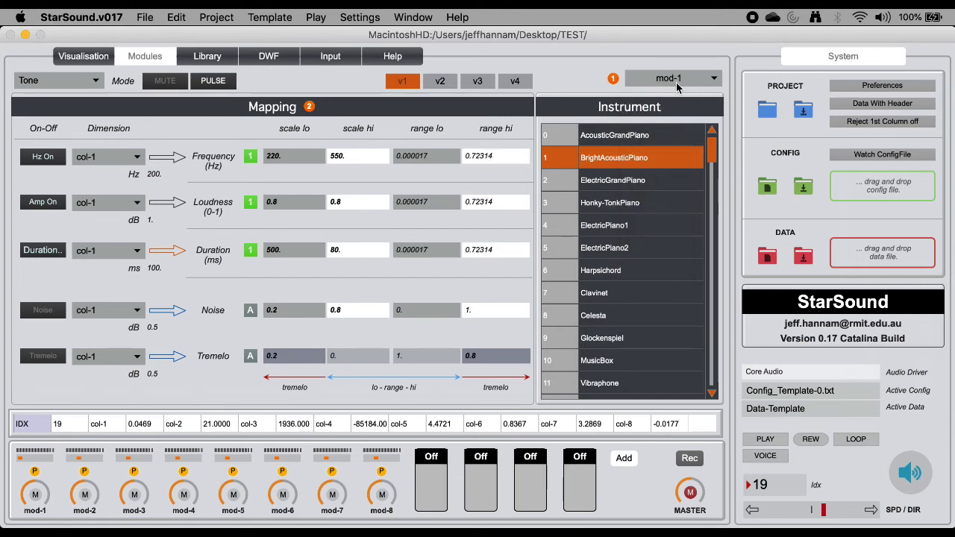
Check mod-1's sound type options and set its mode to CONT
{"action": "left_click", "coordinate": [97, 84]}
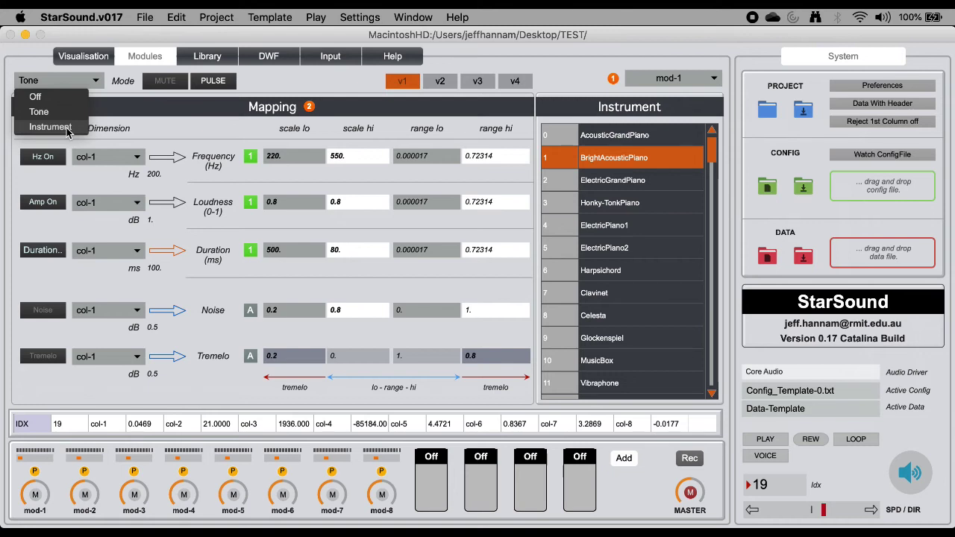
{"action": "left_click", "coordinate": [119, 84]}
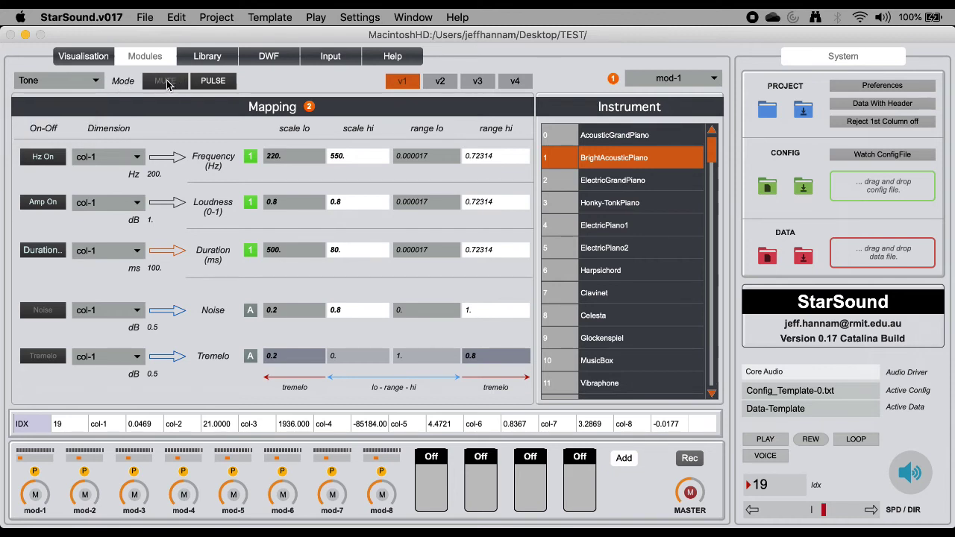
{"action": "left_click", "coordinate": [214, 84]}
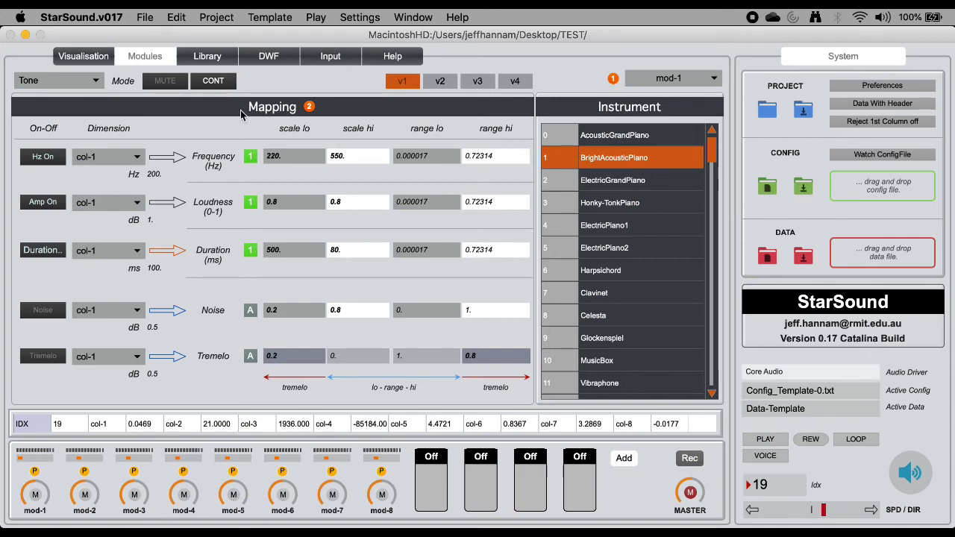
Mute all modules except mod-1, return mod-1 to PULSE mode, and play back the data
{"action": "left_click", "coordinate": [690, 493]}
{"action": "left_click", "coordinate": [35, 496]}
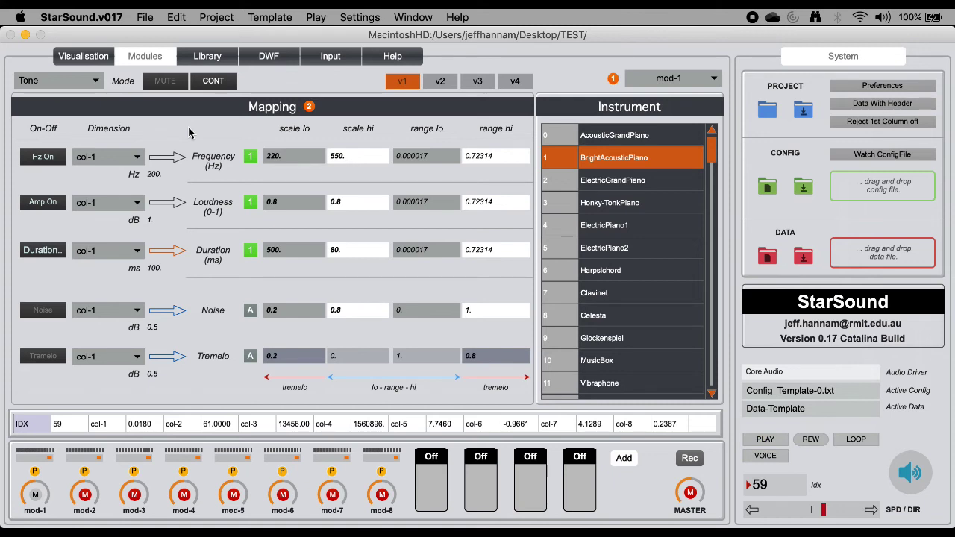
{"action": "left_click", "coordinate": [217, 82]}
{"action": "key", "text": "space"}
Display voice v2 of mod-1 and return to voice v1
{"action": "left_click", "coordinate": [433, 85]}
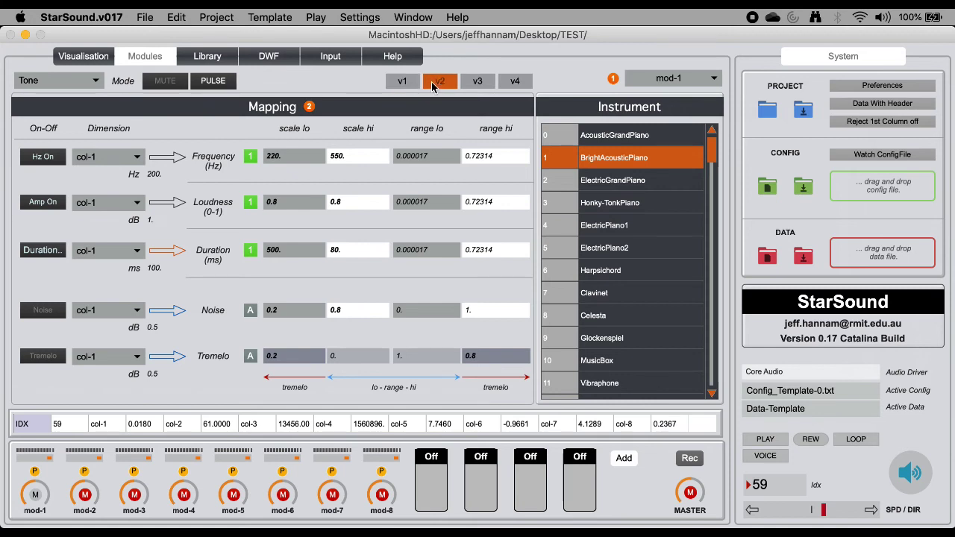
{"action": "left_click", "coordinate": [414, 86]}
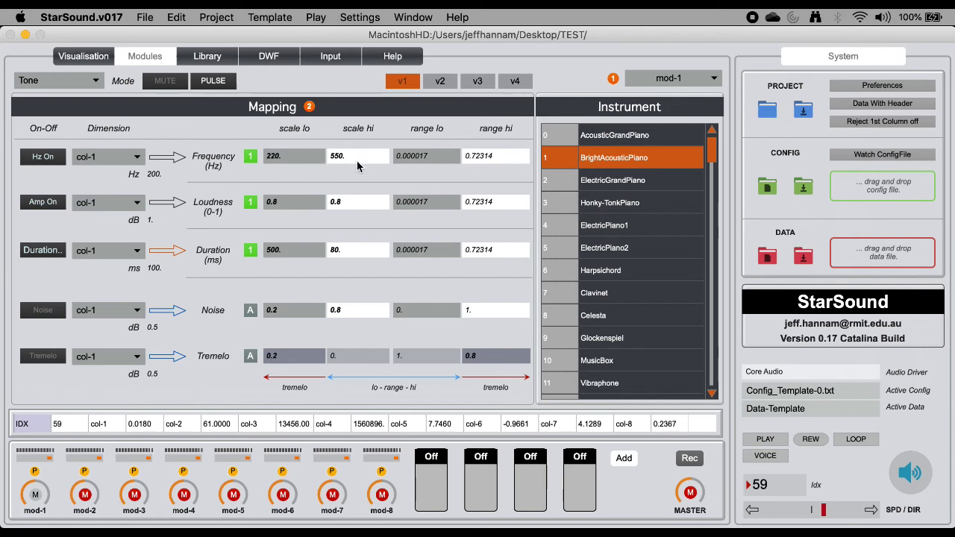
Switch mod-1's Frequency range to A, try a range hi of about 0.787, and restore the col-1 range
{"action": "left_click", "coordinate": [250, 159]}
{"action": "left_click_drag", "start_coordinate": [482, 163], "coordinate": [483, 146]}
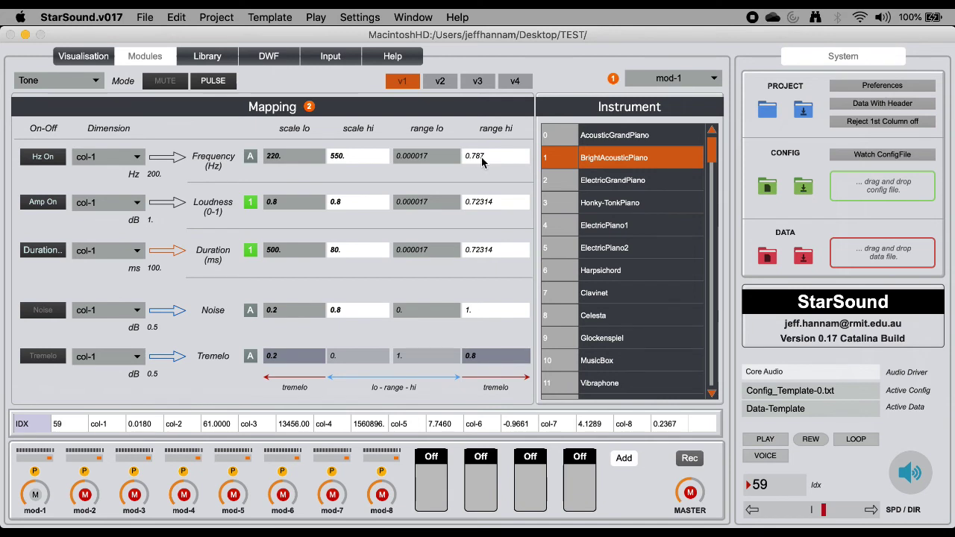
{"action": "left_click", "coordinate": [251, 158]}
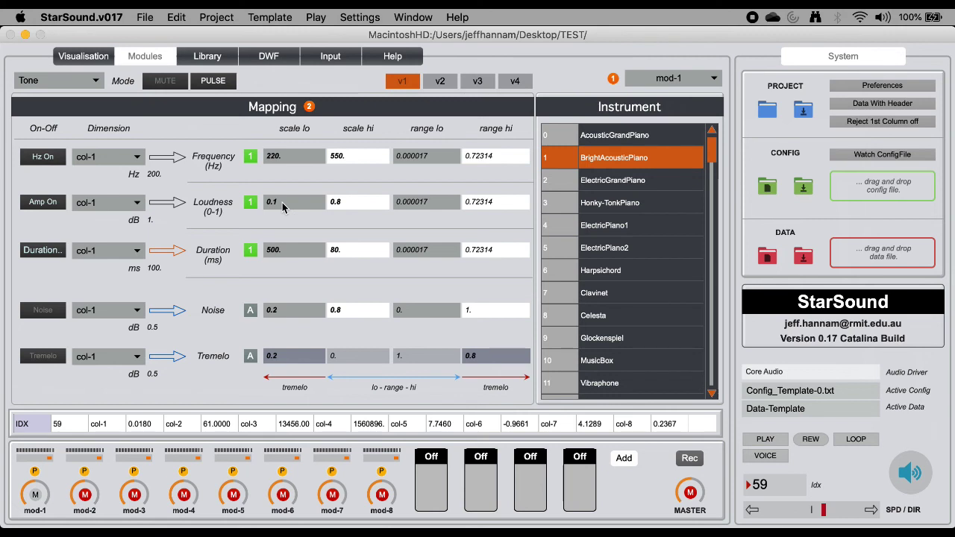
Try different Loudness scale lo and scale hi values on mod-1 and play back the data
{"action": "left_click", "coordinate": [284, 206]}
{"action": "type", "text": ".8"}
{"action": "key", "text": "Return"}
{"action": "left_click_drag", "start_coordinate": [343, 208], "coordinate": [342, 182]}
{"action": "left_click_drag", "start_coordinate": [283, 209], "coordinate": [284, 218]}
{"action": "key", "text": "Return"}
{"action": "type", "text": "1"}
{"action": "key", "text": "Return"}
{"action": "key", "text": "space"}
Set both the scale lo and scale hi of mod-1's Loudness mapping to 0.8
{"action": "left_click", "coordinate": [298, 206]}
{"action": "type", "text": "0.8"}
{"action": "left_click", "coordinate": [355, 209]}
{"action": "type", "text": "0."}
Change mod-1's sound type to Instrument and select ElectricPiano1 as its instrument
{"action": "left_click", "coordinate": [95, 82]}
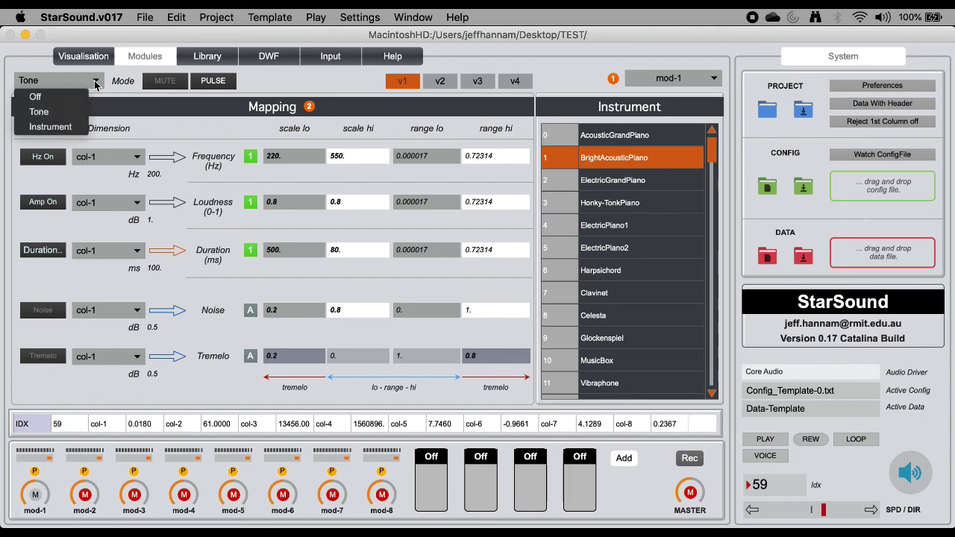
{"action": "left_click", "coordinate": [66, 128]}
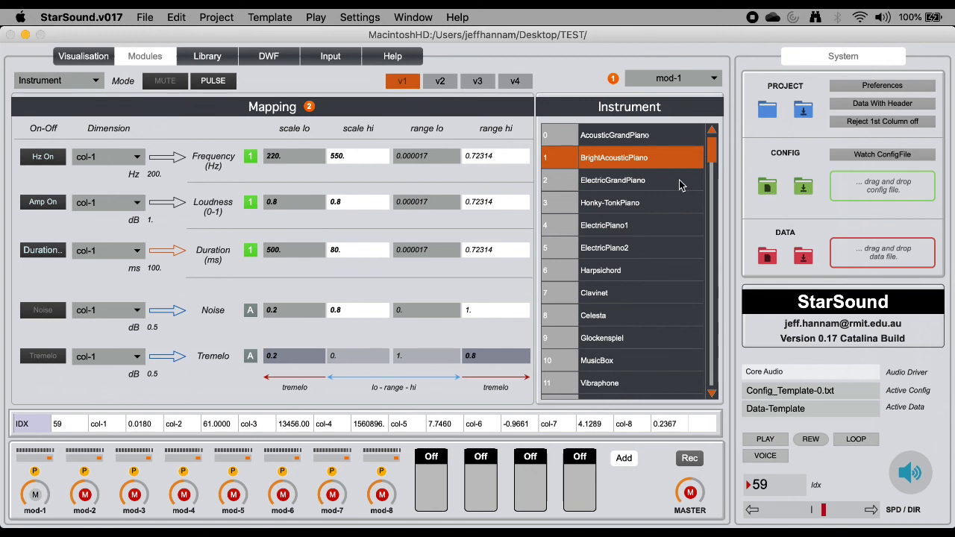
{"action": "mouse_move", "coordinate": [715, 150]}
{"action": "left_mouse_down"}
{"action": "mouse_move", "coordinate": [719, 355]}
{"action": "mouse_move", "coordinate": [722, 142]}
{"action": "left_mouse_up"}
{"action": "left_click", "coordinate": [627, 253]}
{"action": "left_click", "coordinate": [621, 323]}
{"action": "left_click", "coordinate": [618, 253]}
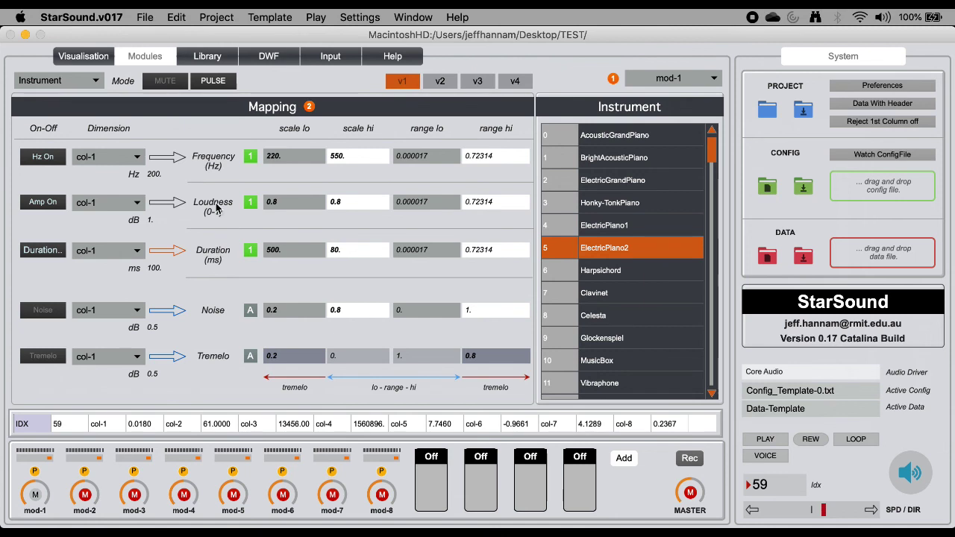
{"action": "left_click", "coordinate": [601, 223]}
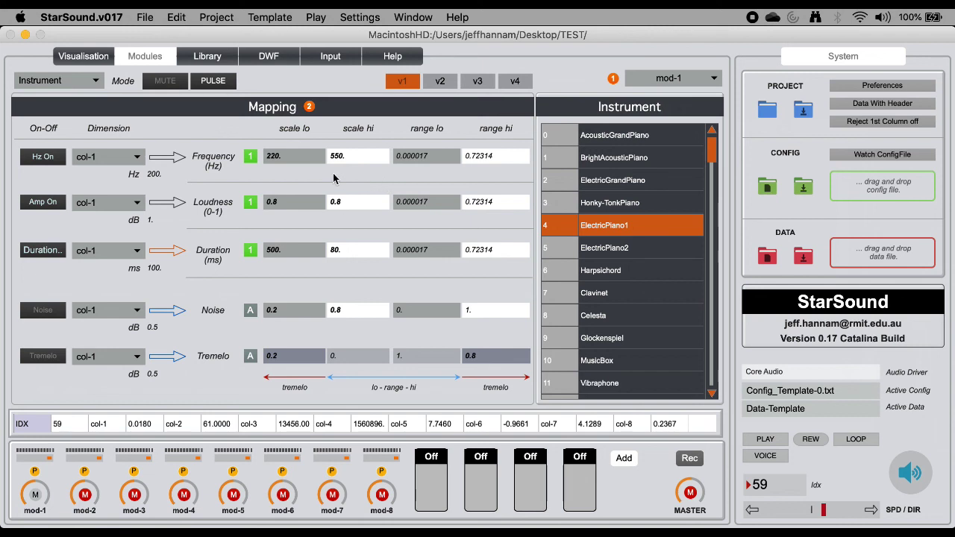
Map mod-1's Frequency to col-2 and check the columns available for Loudness
{"action": "left_click", "coordinate": [128, 161]}
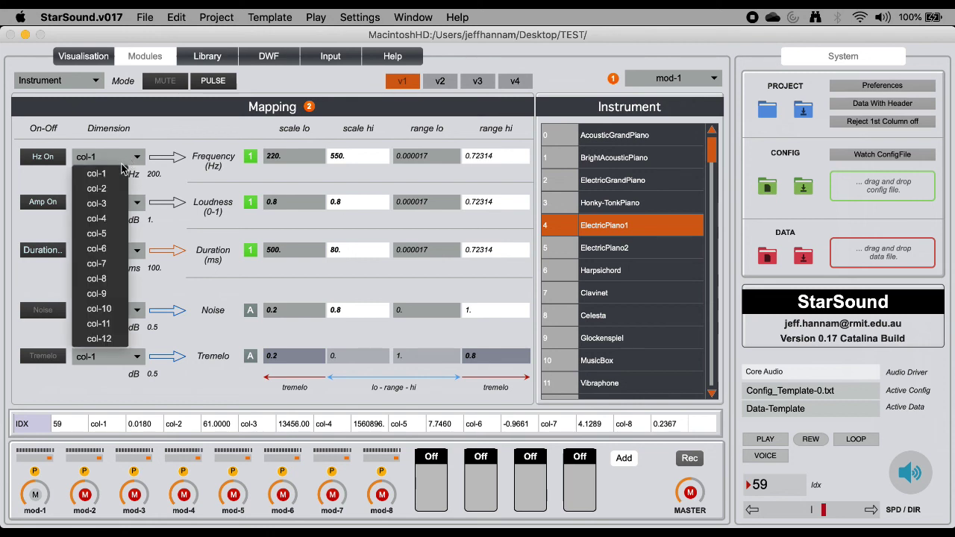
{"action": "left_click", "coordinate": [113, 191]}
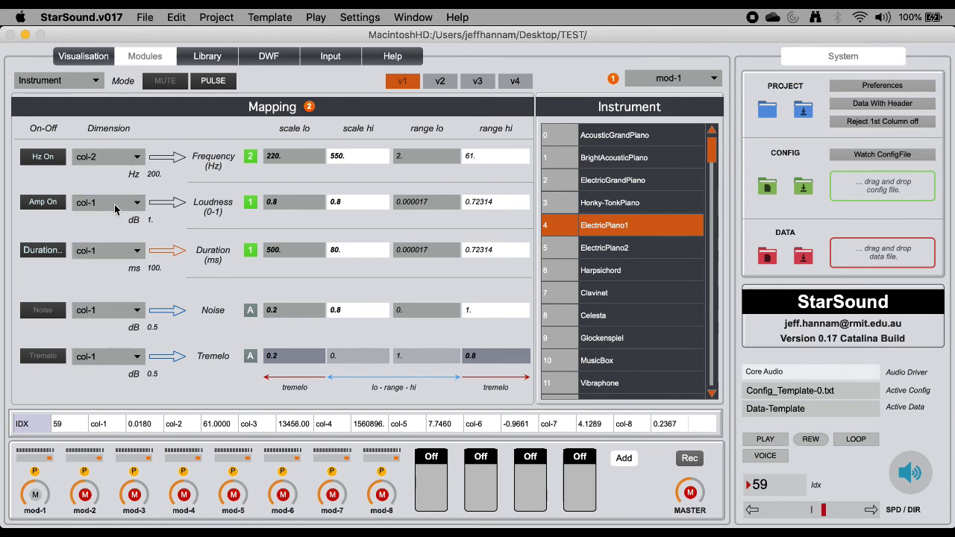
{"action": "left_click", "coordinate": [117, 204]}
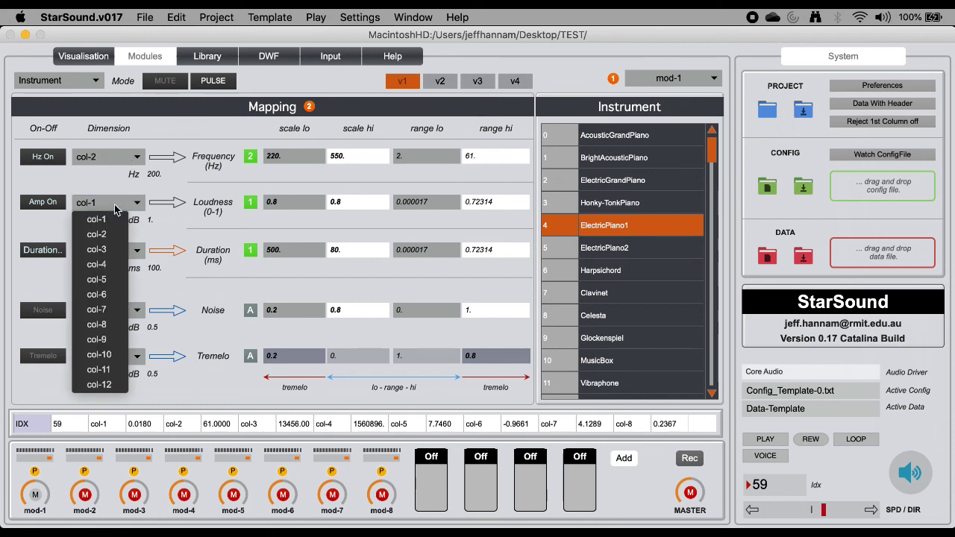
{"action": "left_click", "coordinate": [177, 180]}
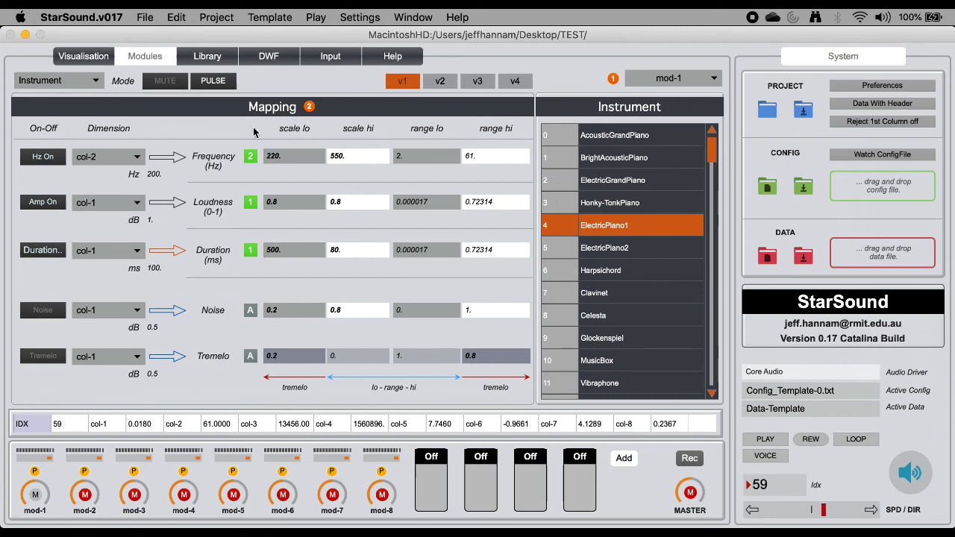
{"action": "left_click", "coordinate": [290, 17]}
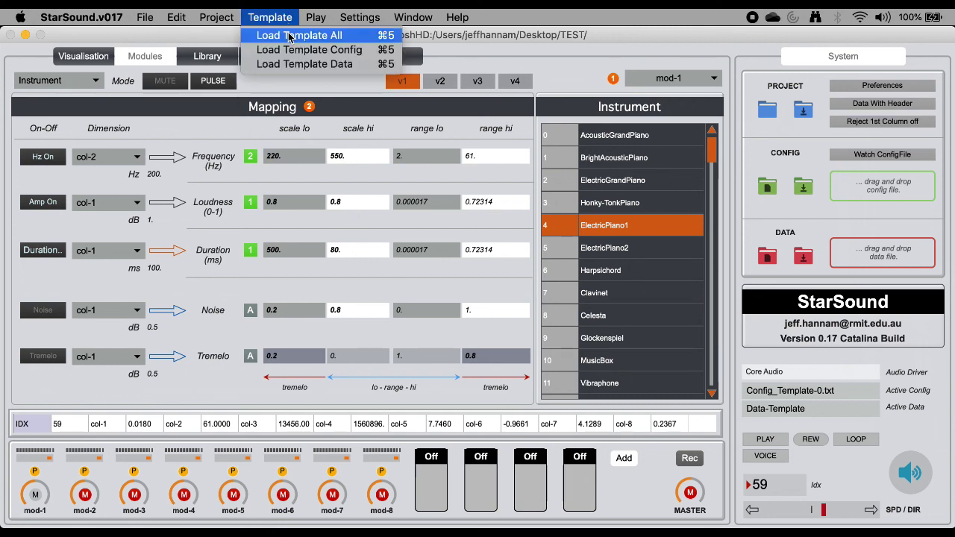
{"action": "left_click", "coordinate": [232, 139]}
{"action": "left_click", "coordinate": [335, 251]}
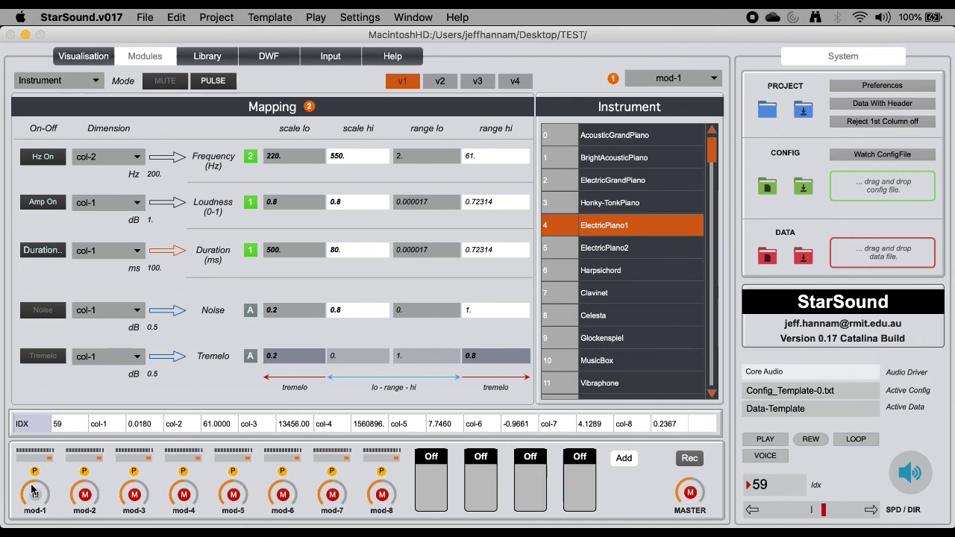
Switch to Finder and preview the contents of the data file _MegaFlare_real.lc.txt
{"action": "key", "text": "super+Tab"}
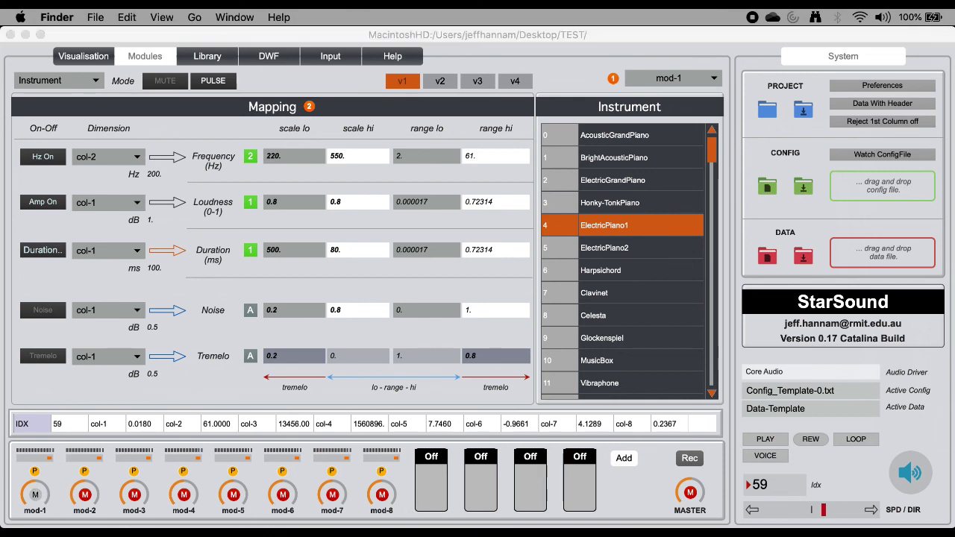
{"action": "key", "text": "space"}
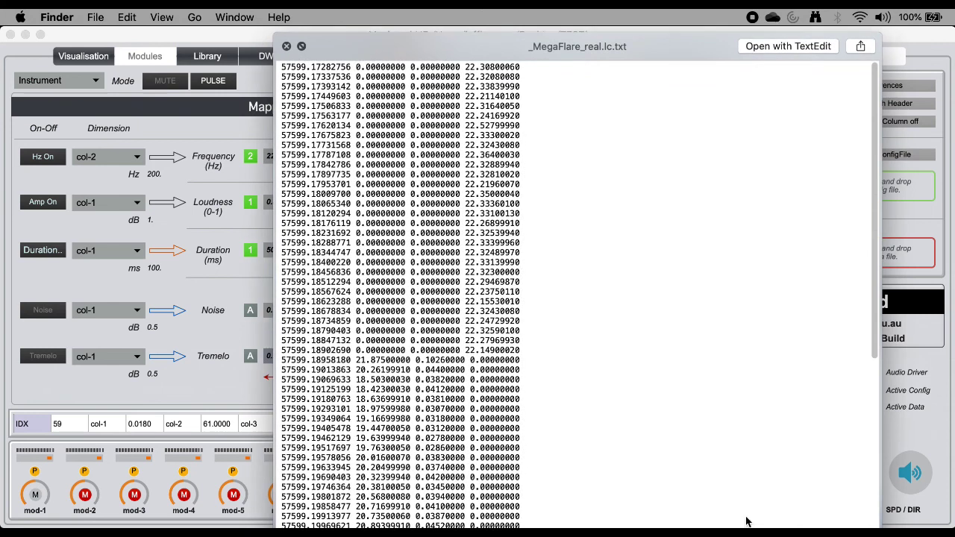
{"action": "left_click_drag", "start_coordinate": [513, 52], "coordinate": [508, 46]}
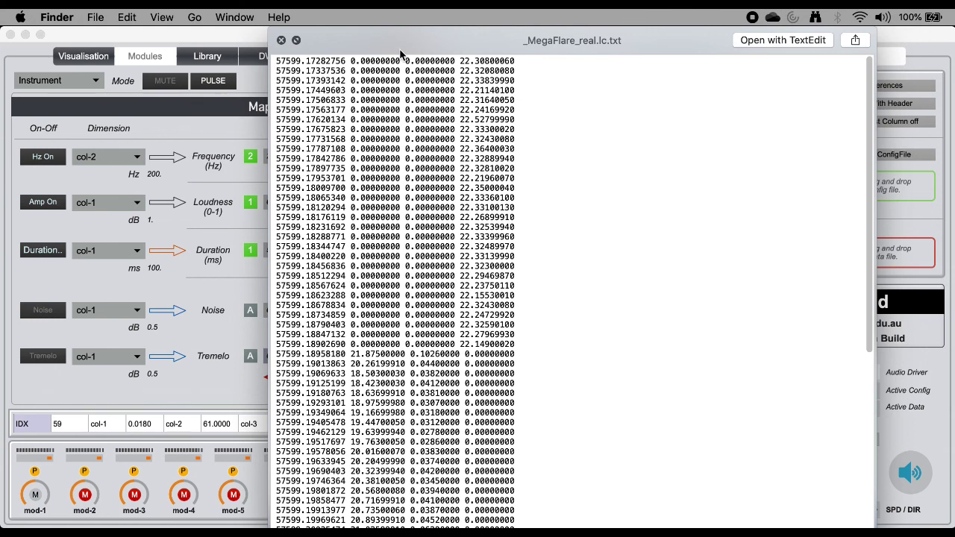
{"action": "key", "text": "space"}
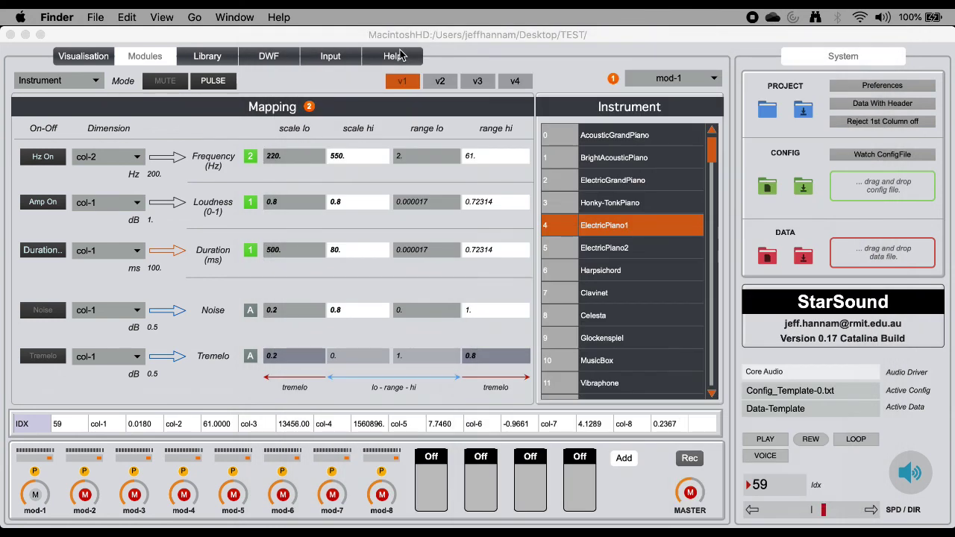
Switch back to StarSound and display the data plots on the Visualisation page
{"action": "left_click", "coordinate": [319, 94]}
{"action": "left_click", "coordinate": [95, 54]}
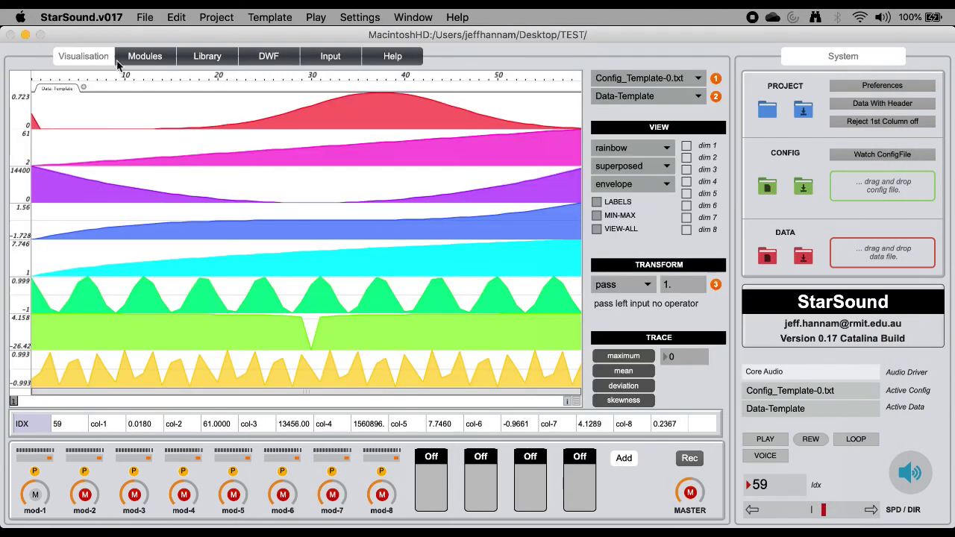